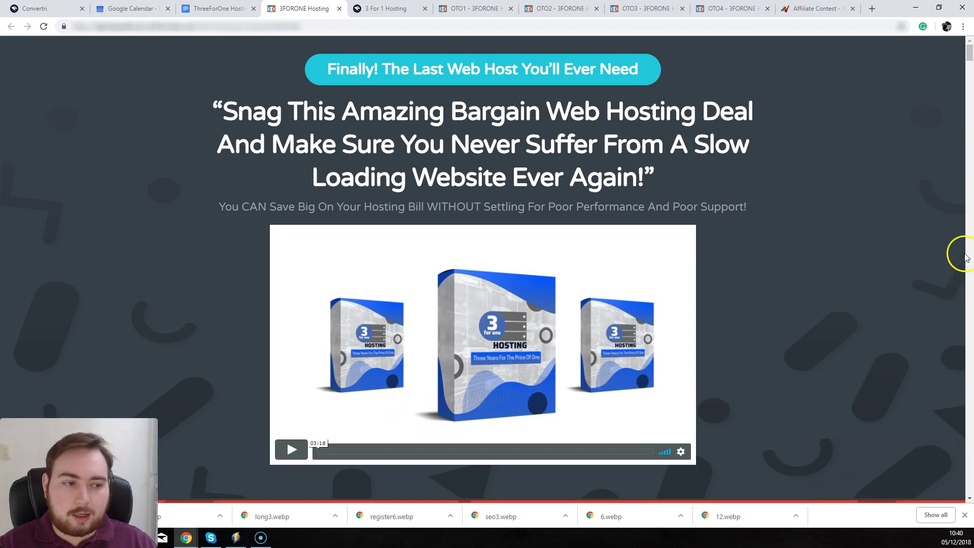
- Page down past the coupon banner, intro and testimonials to the Top of The Line Hardware section
click(969, 213)
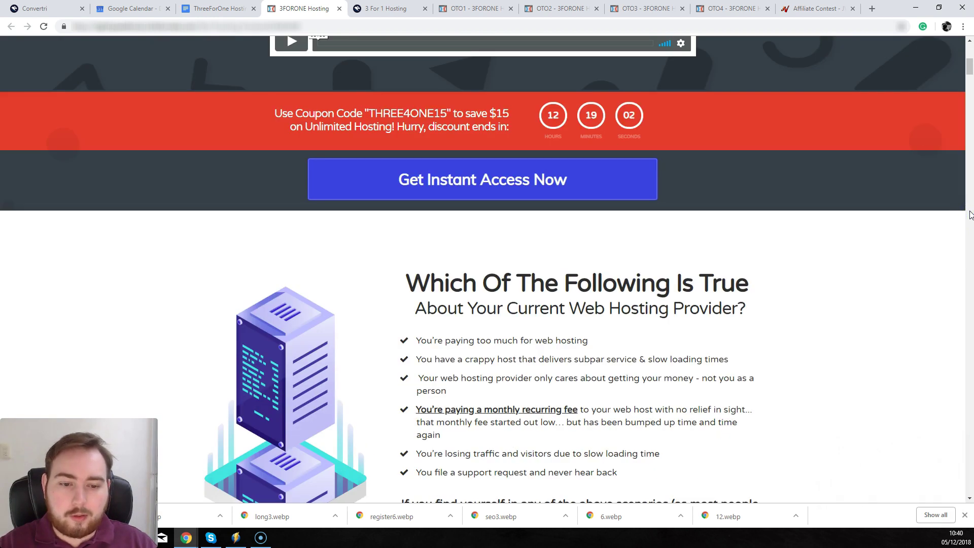
click(969, 216)
click(969, 212)
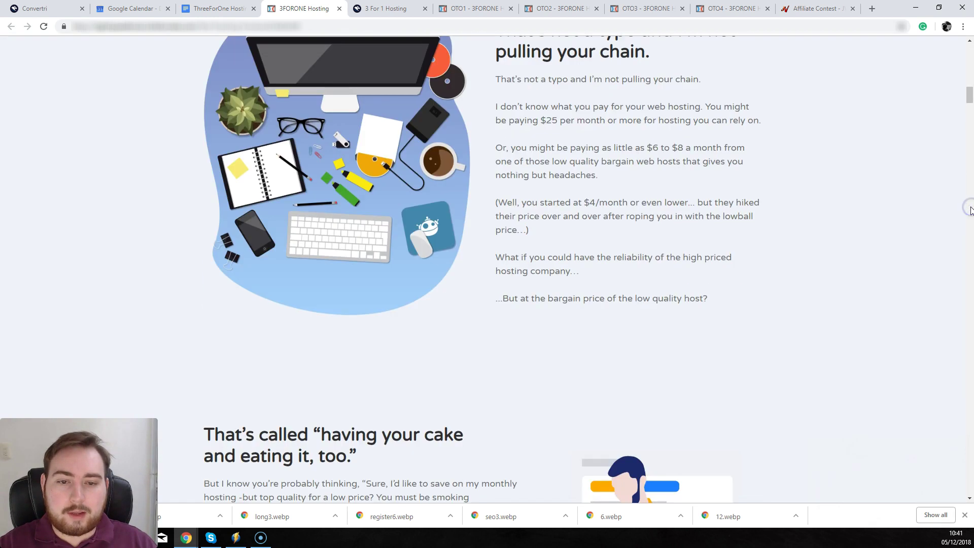
click(970, 210)
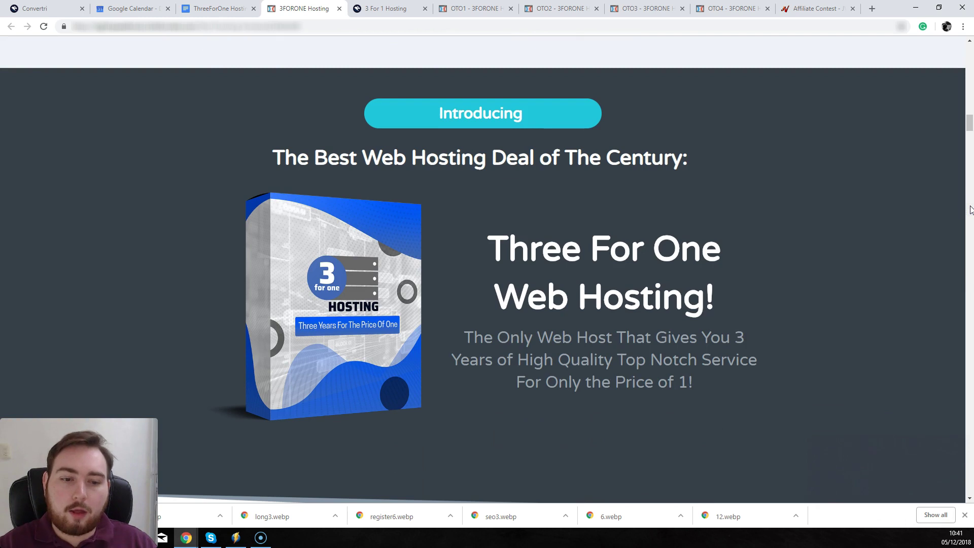
click(970, 210)
click(971, 210)
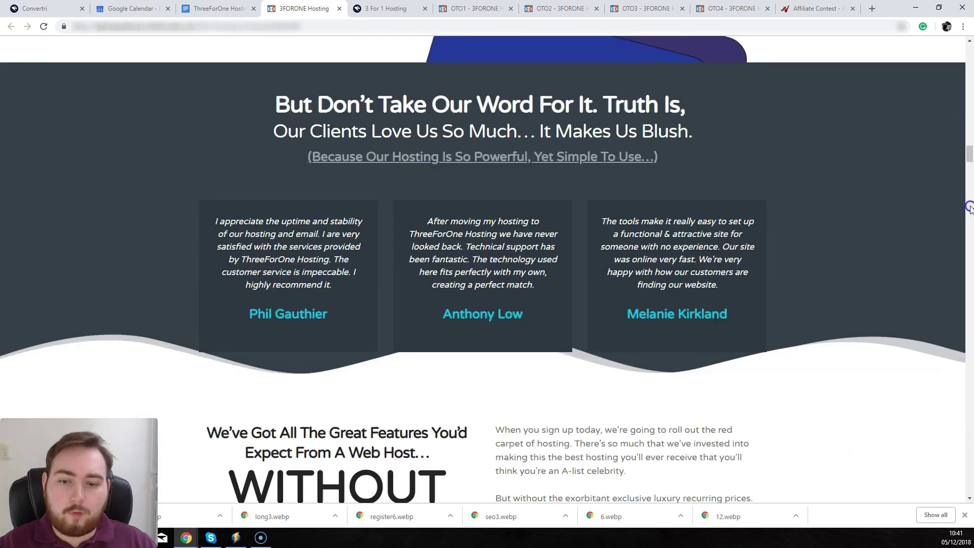
click(970, 208)
click(970, 206)
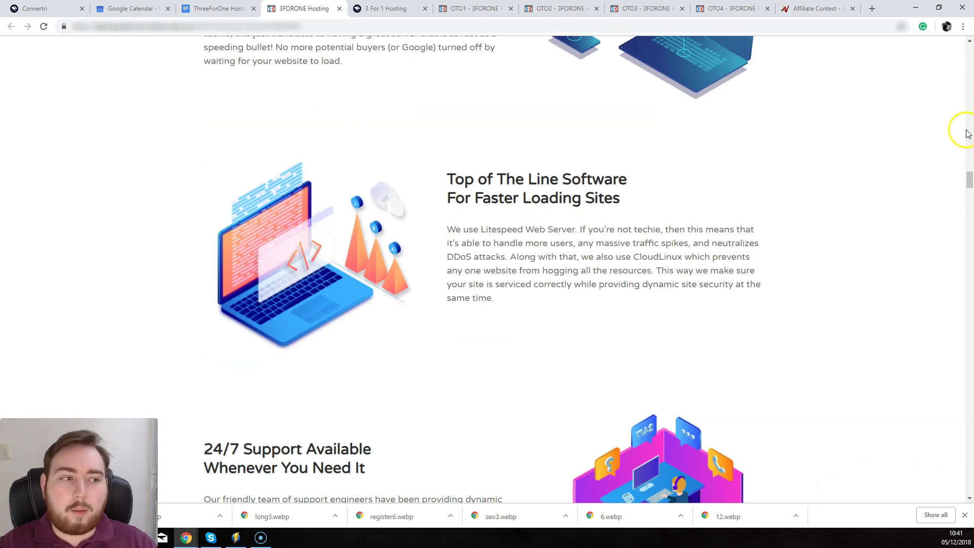
click(968, 158)
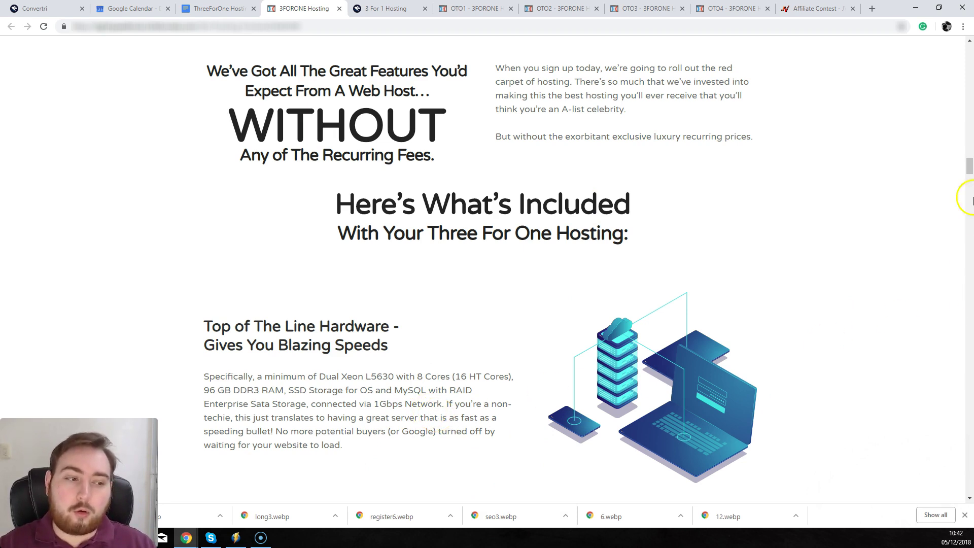
scroll(970, 173, down, 3)
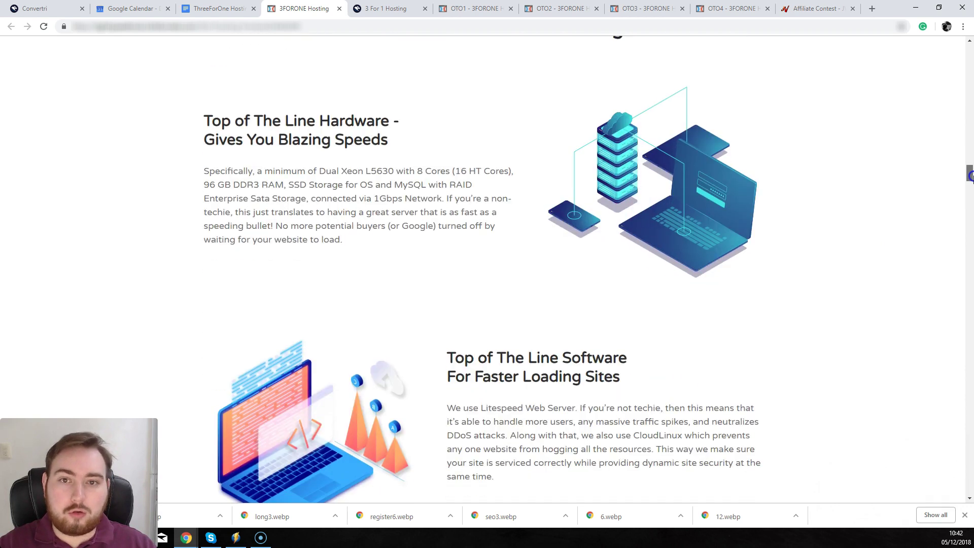
drag(970, 174, 970, 180)
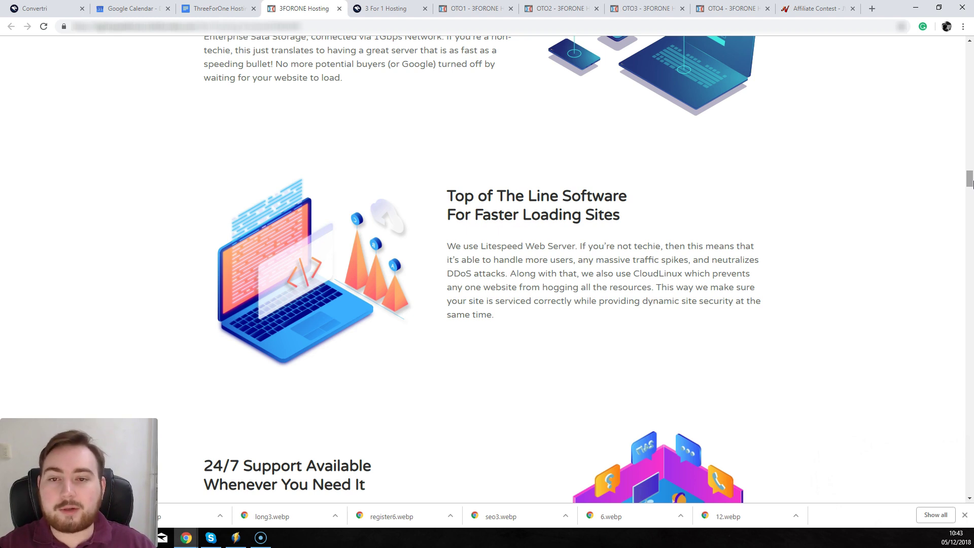
- Scroll down past the software section to the 24/7 Support and 99.9% Uptime Guarantee sections
click(970, 183)
mouse_move(970, 183)
mouse_down()
mouse_move(967, 173)
mouse_move(953, 190)
mouse_up()
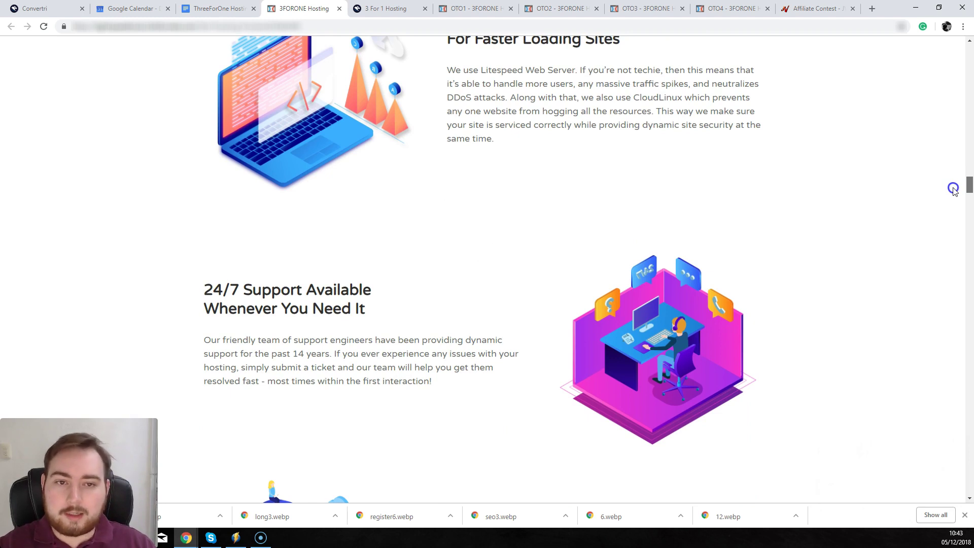
drag(954, 190, 950, 197)
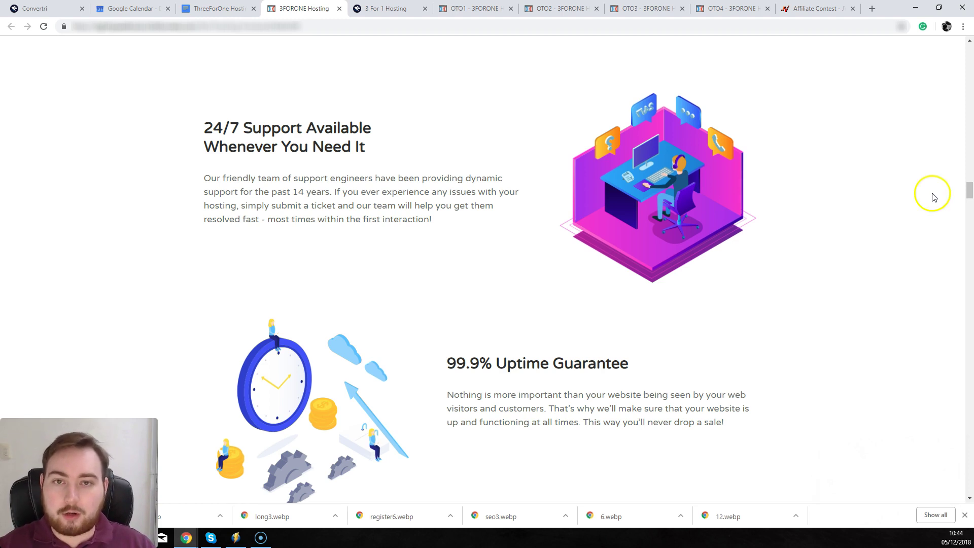
drag(969, 196, 969, 207)
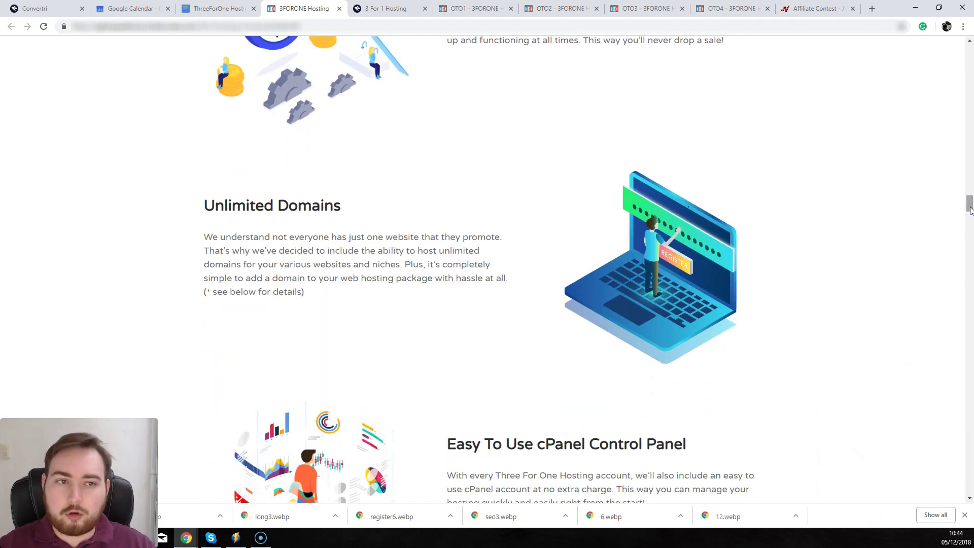
- Compare the solo $33.00 and UNLIMITED $47.00 pricing plans, then return to Unlimited Domains
click(970, 210)
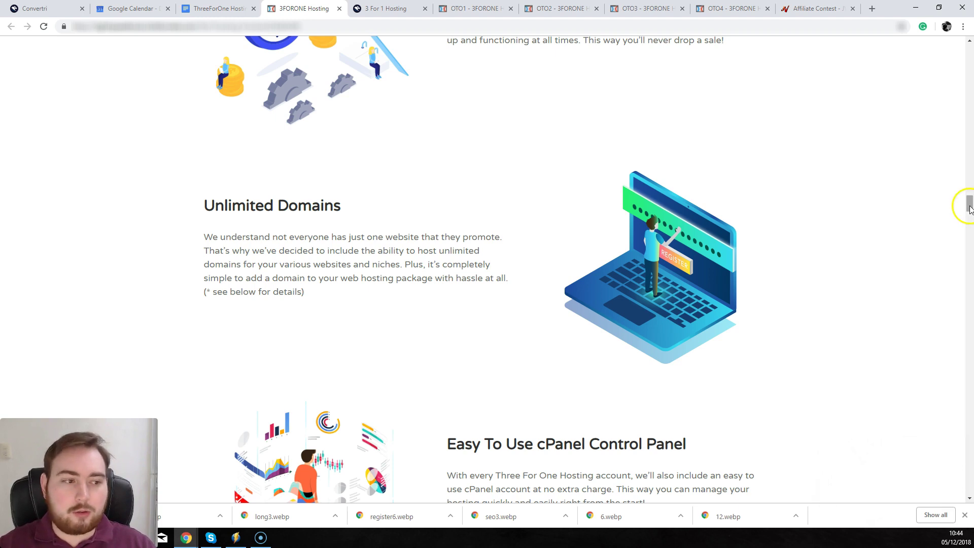
drag(971, 209, 970, 449)
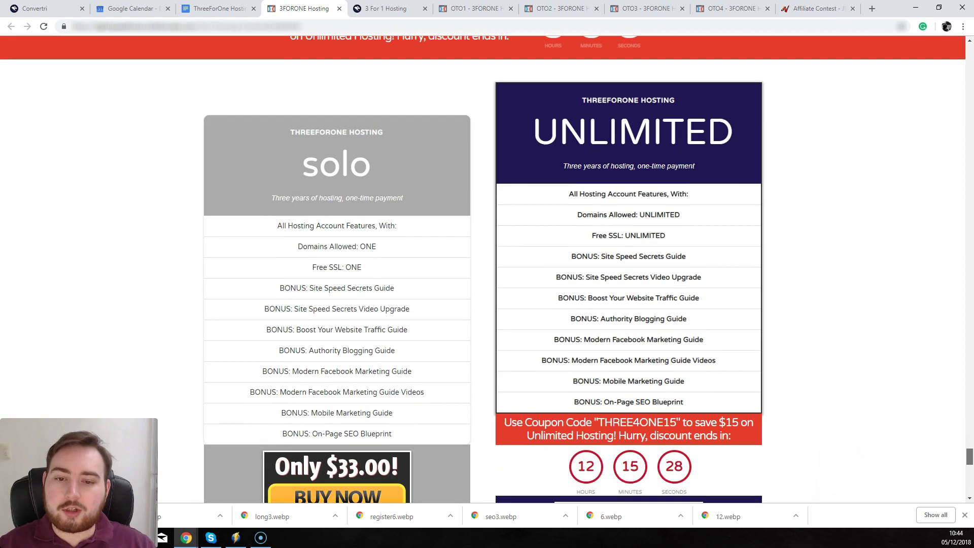
drag(970, 449, 970, 458)
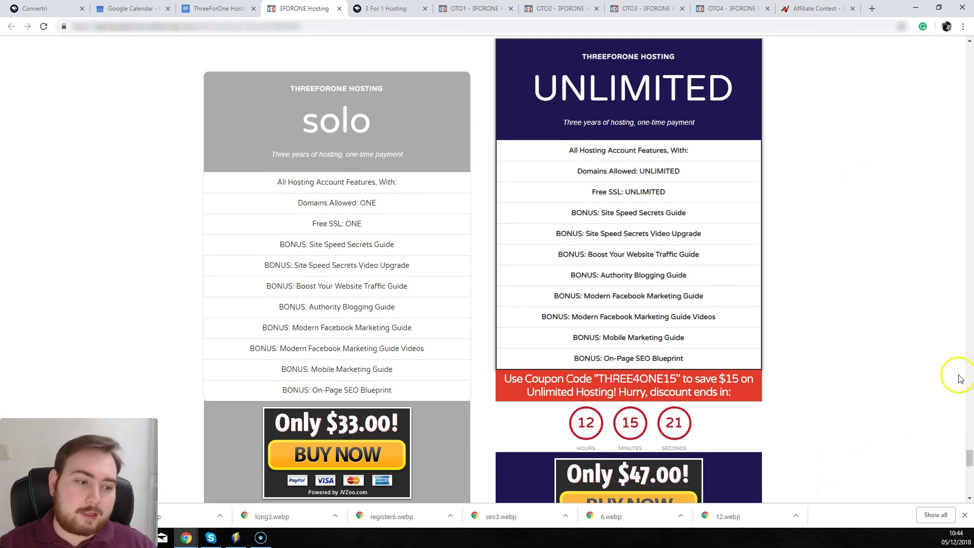
drag(970, 461, 970, 464)
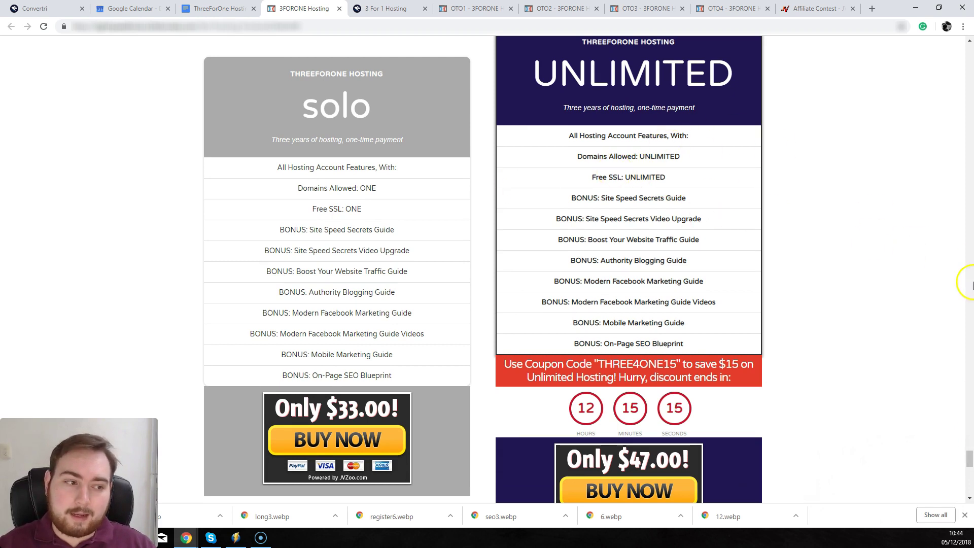
drag(970, 462, 970, 460)
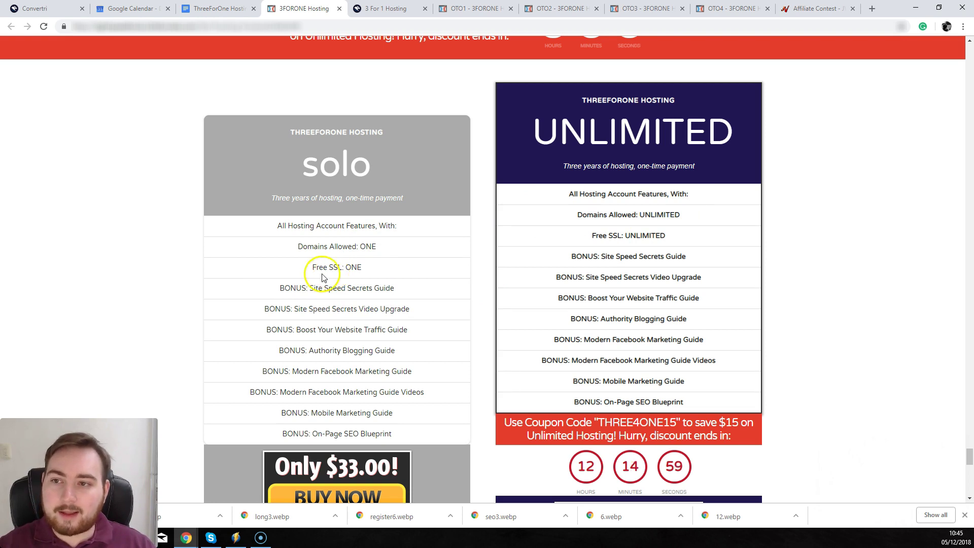
click(139, 139)
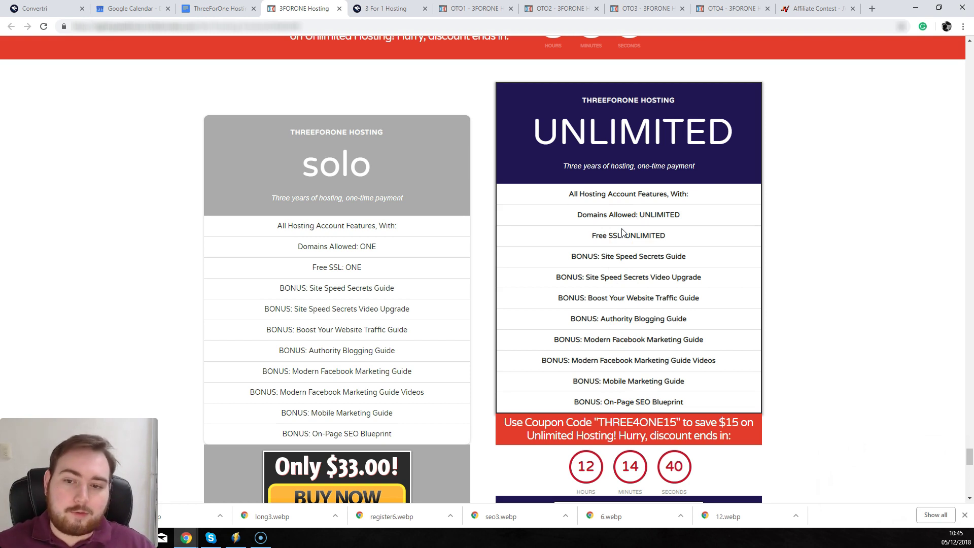
click(622, 228)
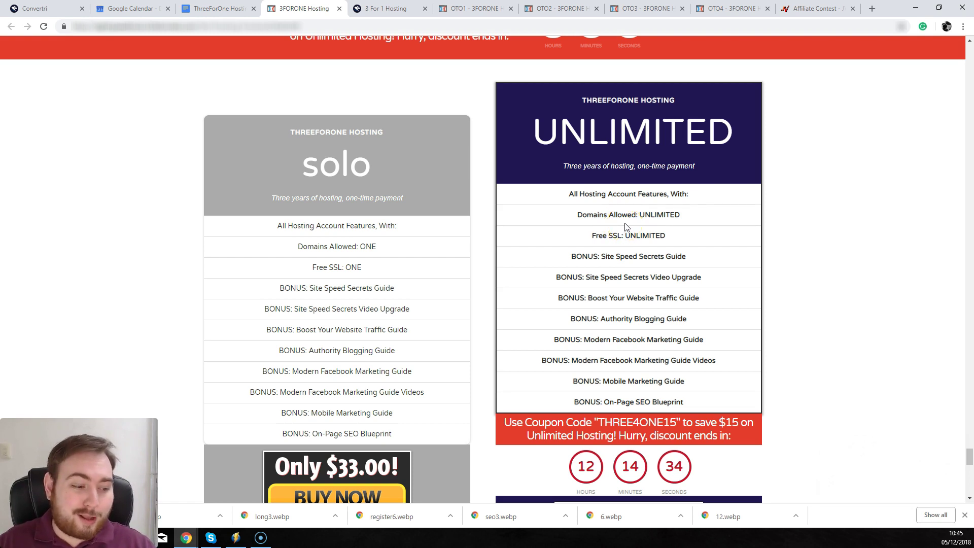
click(972, 406)
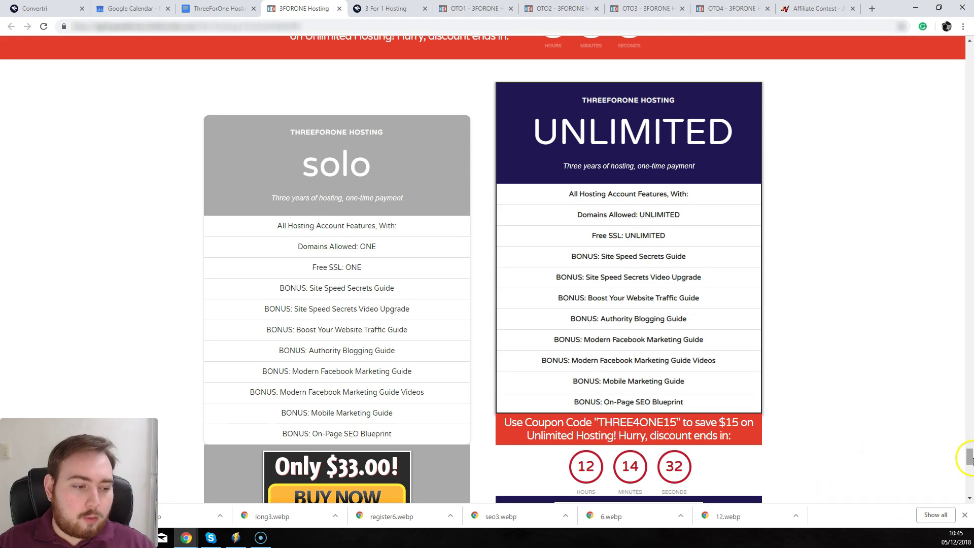
drag(972, 406, 954, 212)
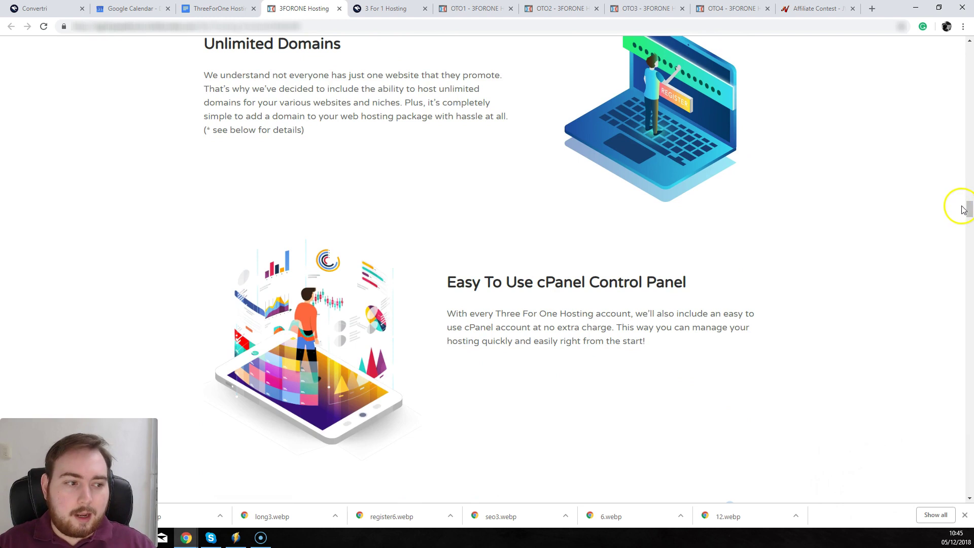
drag(969, 210, 969, 213)
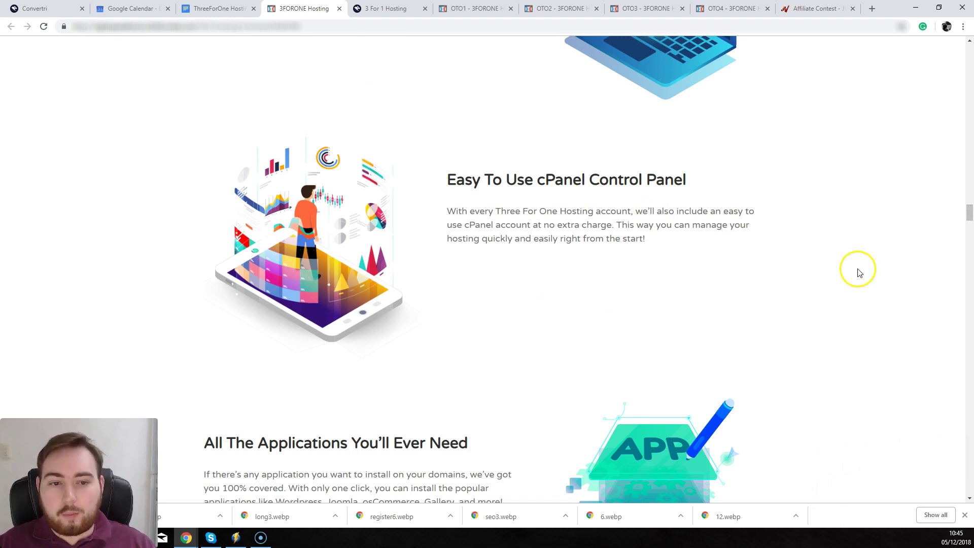
- Scroll through Unlimited Email and FTP Accounts down to the Unlimited MySQL Databases section
click(970, 211)
drag(970, 211, 970, 216)
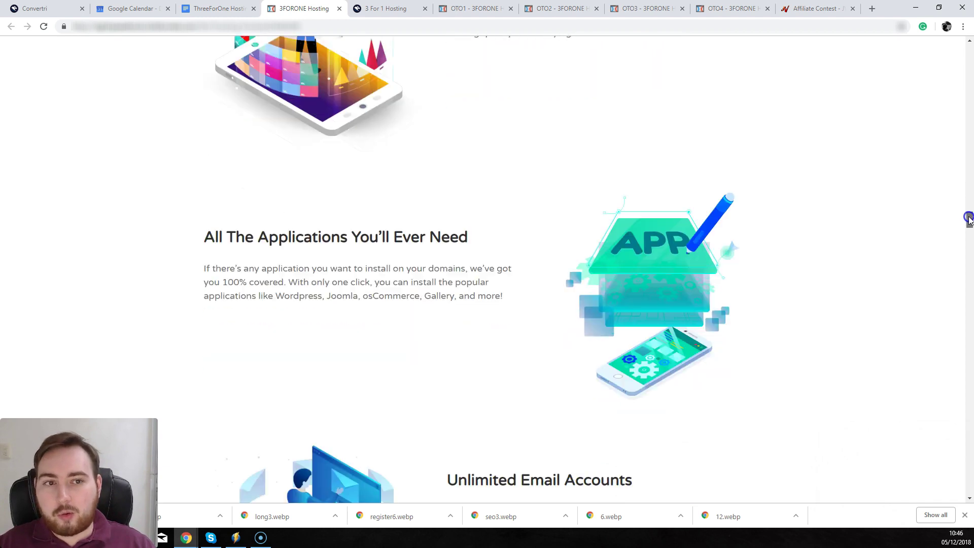
drag(970, 216, 970, 222)
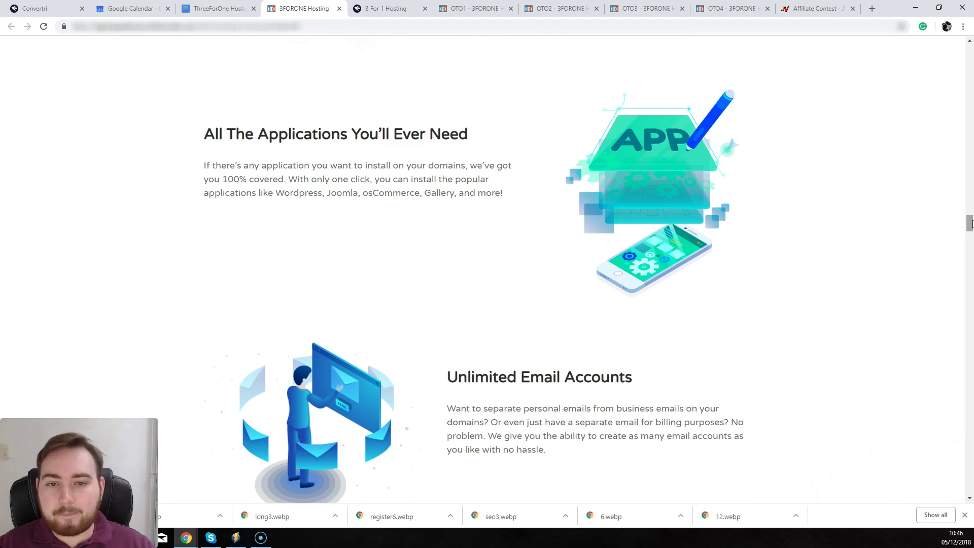
click(969, 223)
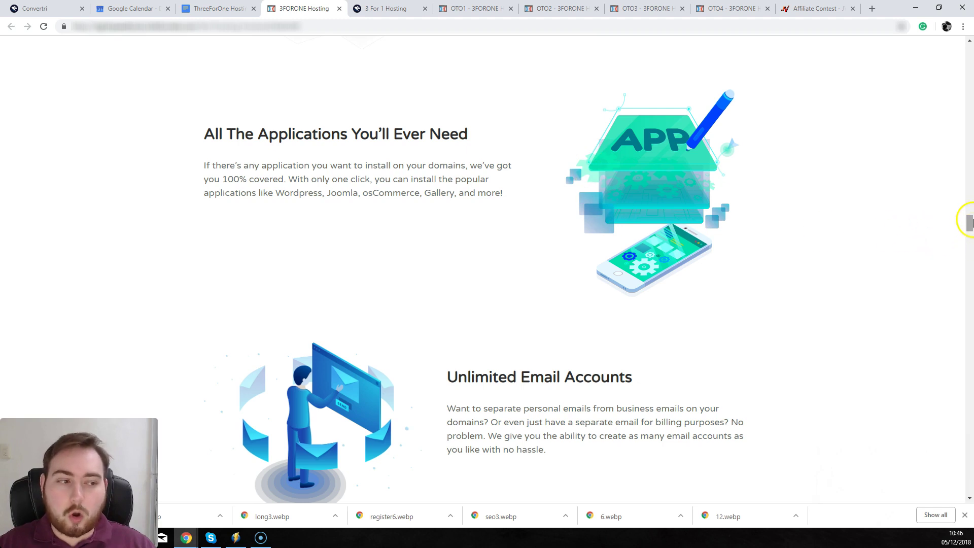
click(971, 222)
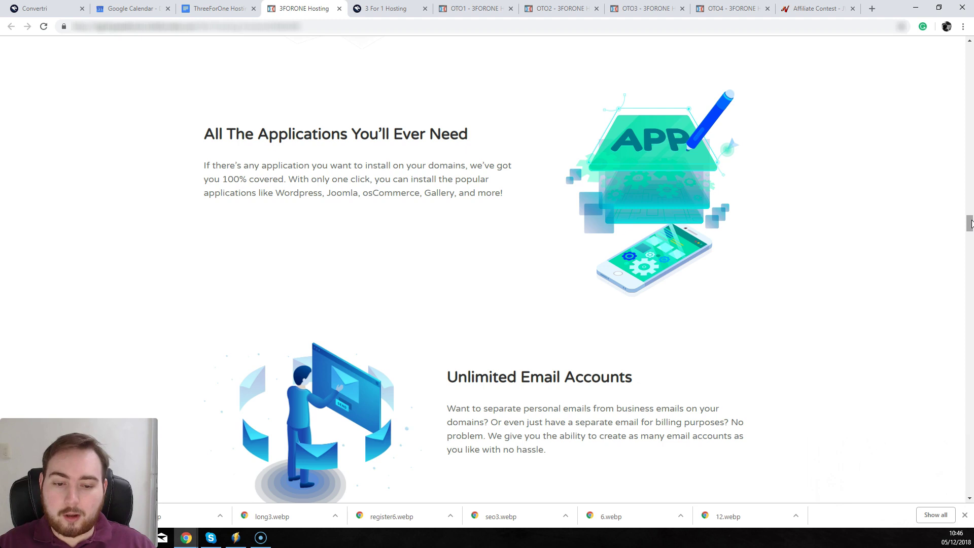
drag(970, 222, 970, 226)
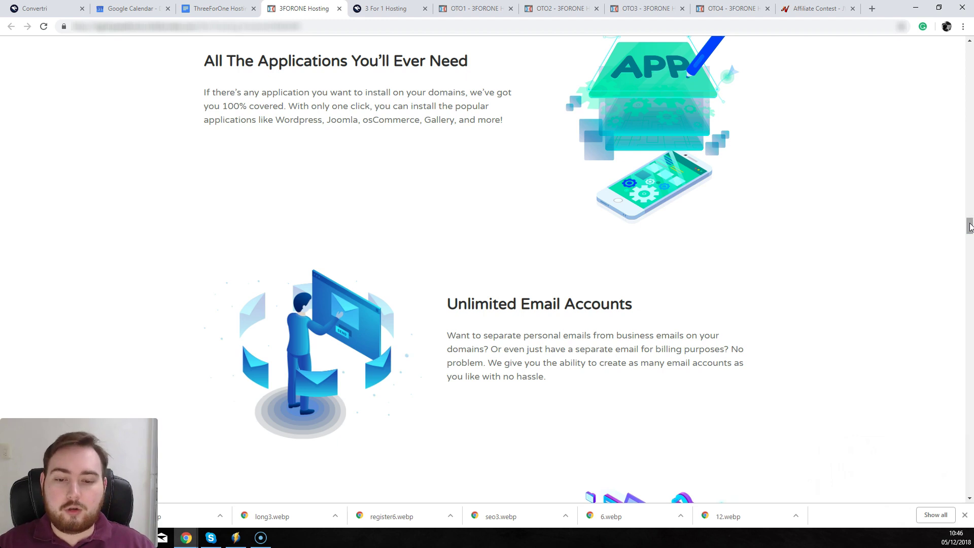
drag(971, 225, 971, 230)
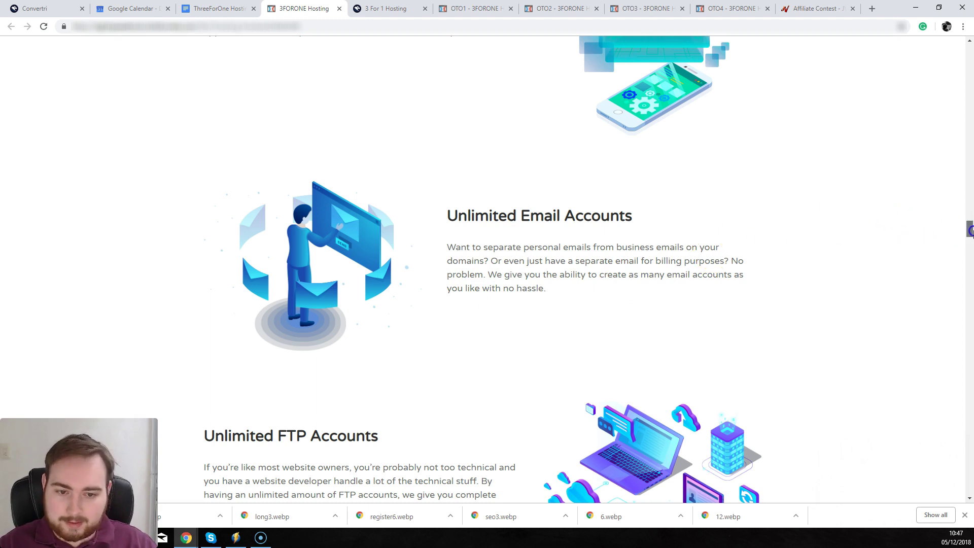
drag(970, 230, 970, 238)
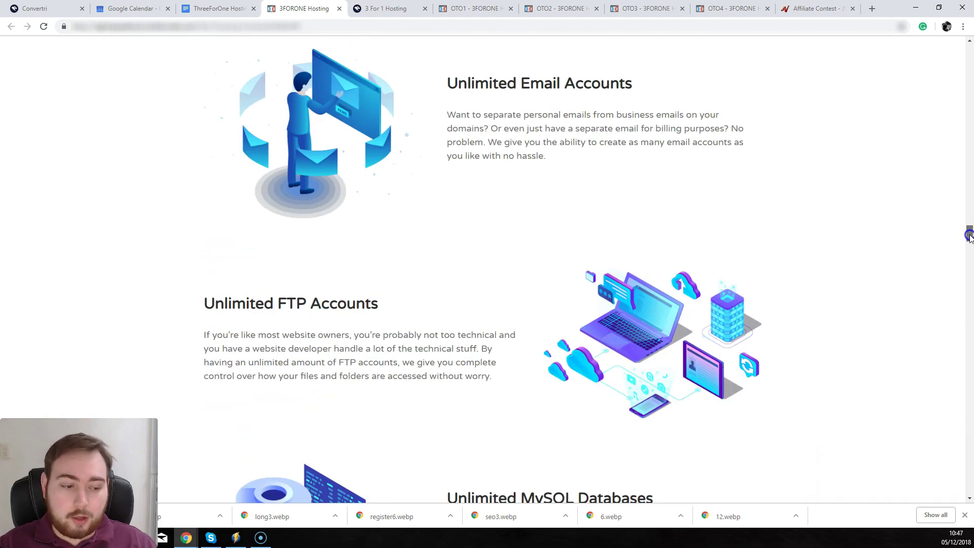
drag(970, 238, 970, 242)
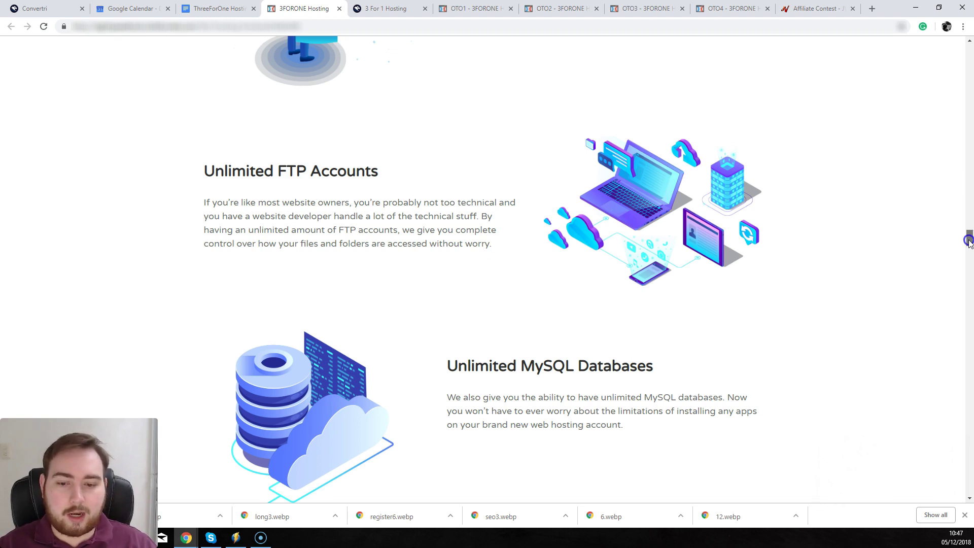
drag(969, 243, 969, 249)
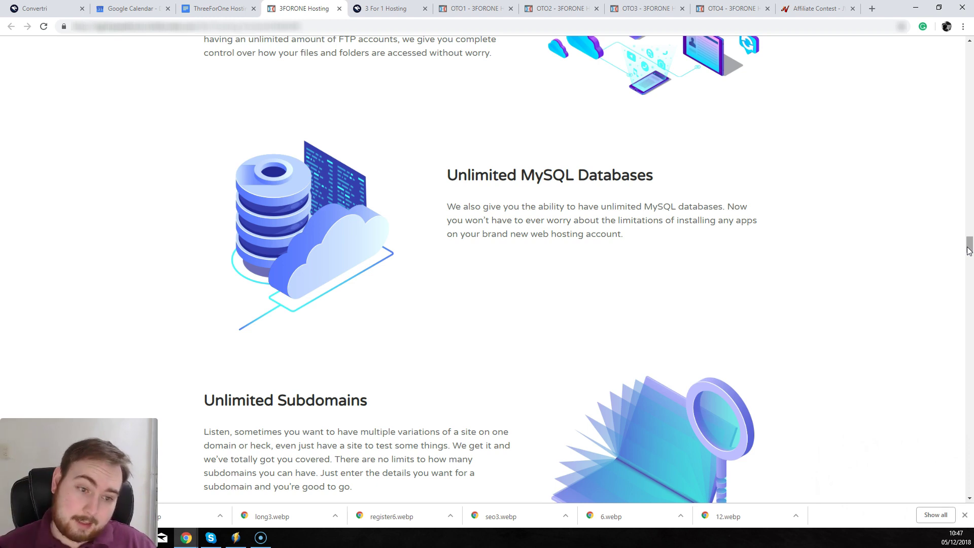
scroll(969, 249, down, 2)
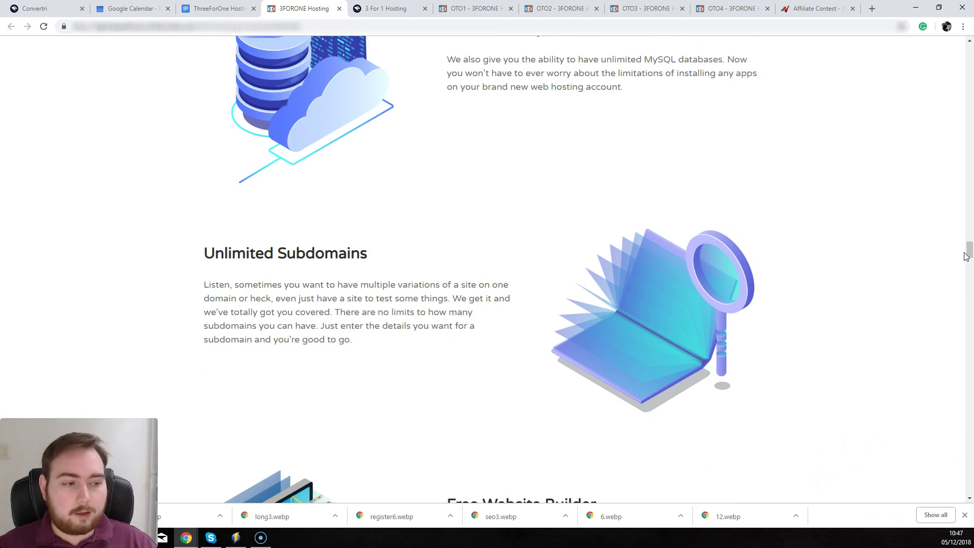
- Scroll down to the Unlimited Subdomains and Free Website Builder feature sections
click(968, 249)
mouse_move(968, 248)
mouse_down()
mouse_move(967, 272)
mouse_move(966, 261)
mouse_up()
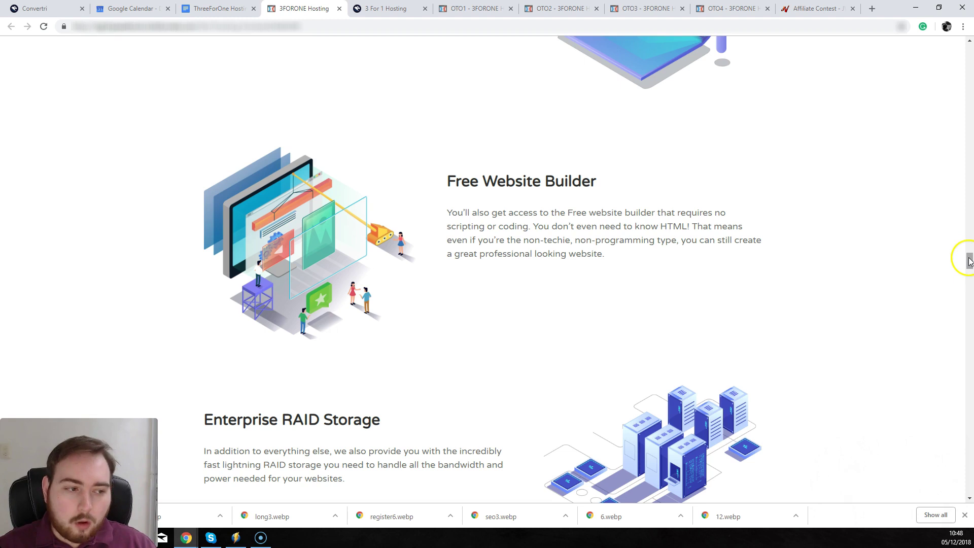
mouse_move(969, 260)
mouse_down()
mouse_move(967, 213)
mouse_move(970, 276)
mouse_move(970, 263)
mouse_up()
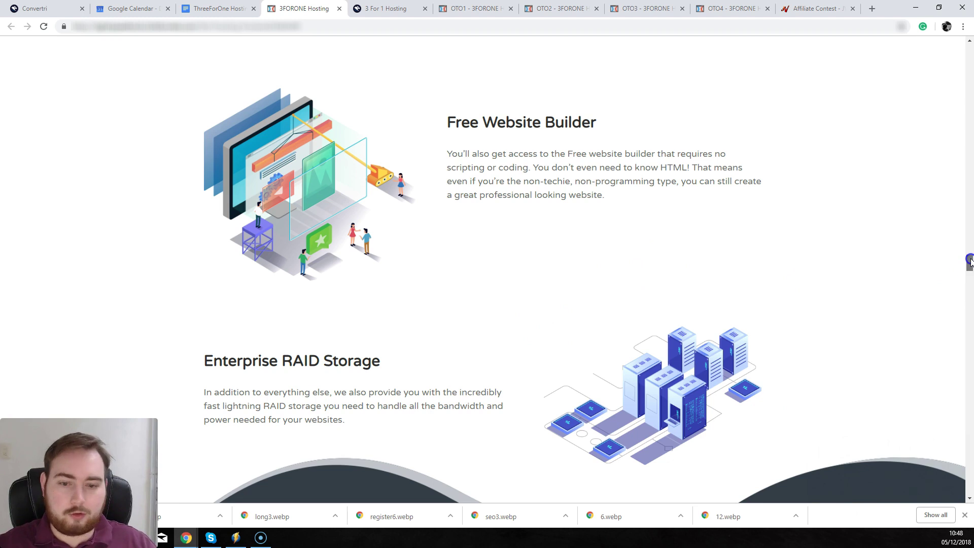
drag(969, 262, 970, 268)
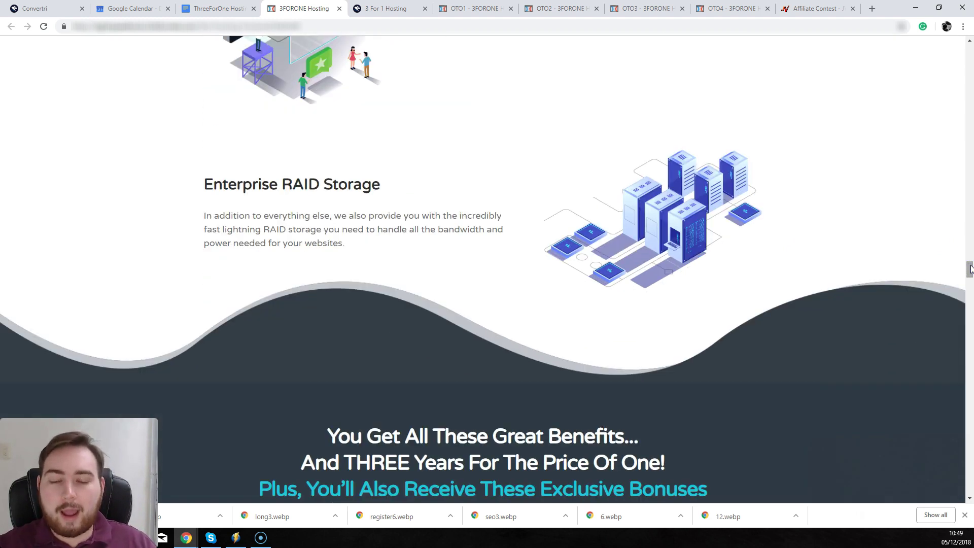
drag(970, 268, 961, 266)
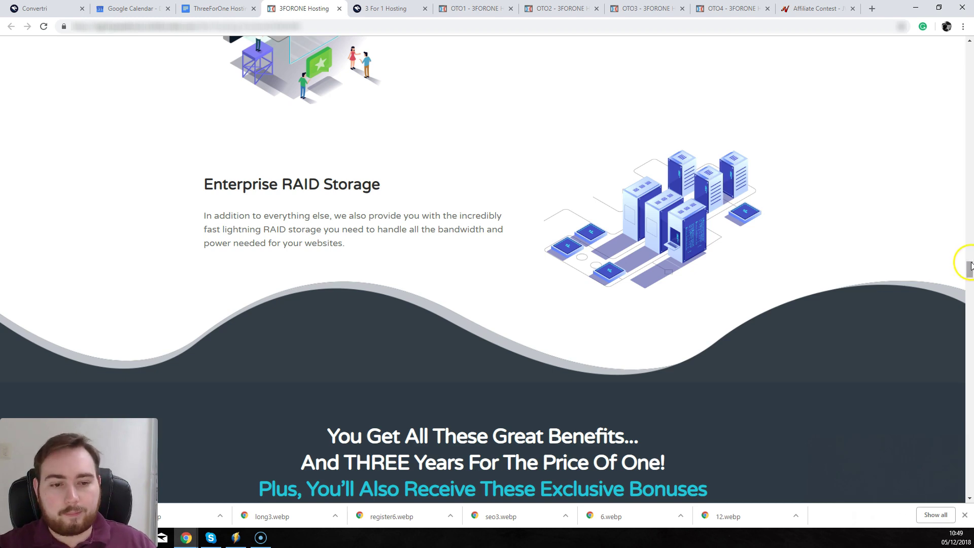
drag(971, 265, 967, 283)
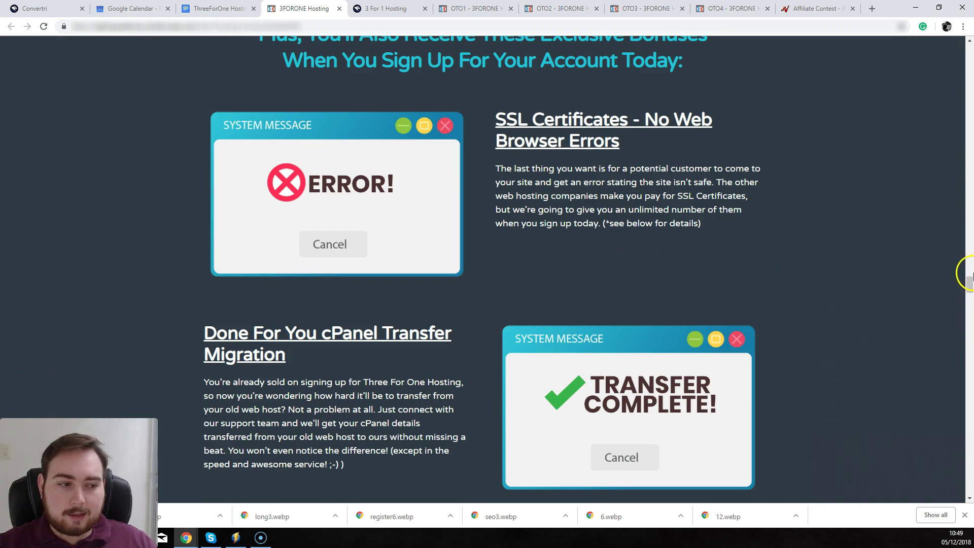
drag(969, 278, 969, 285)
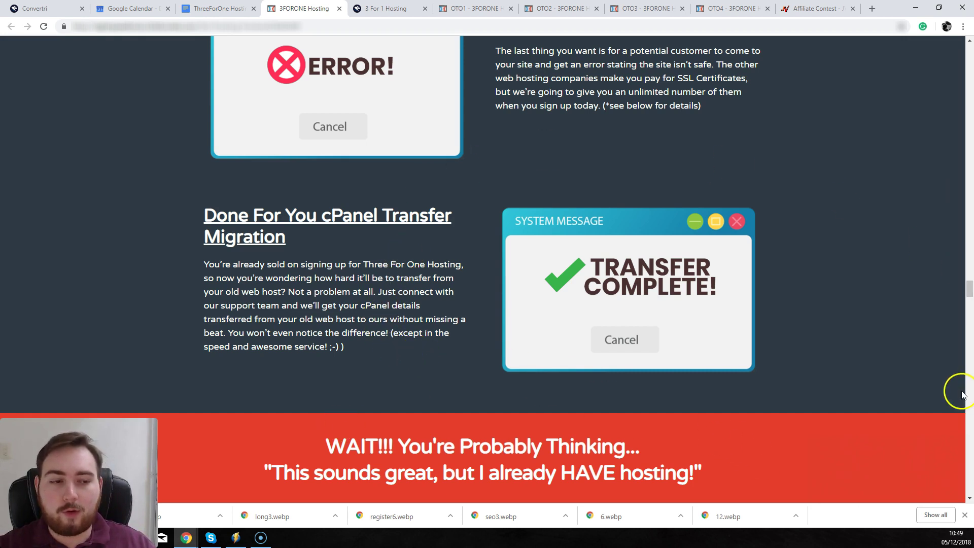
scroll(969, 304, down, 3)
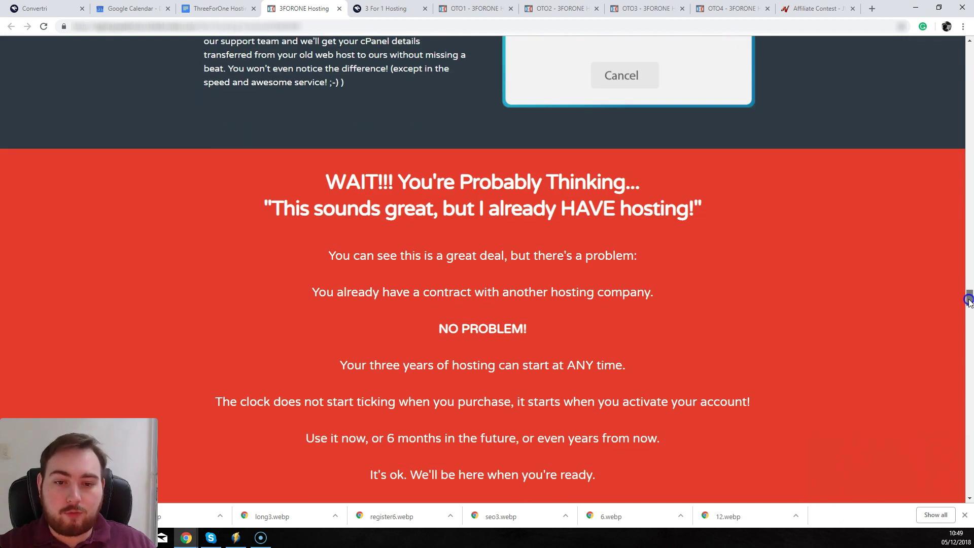
drag(969, 300, 970, 343)
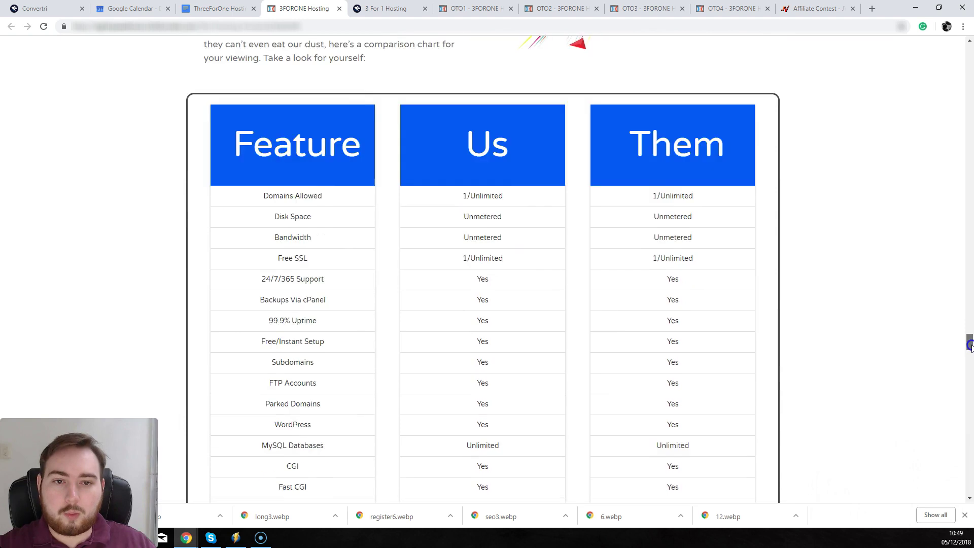
drag(970, 344, 970, 347)
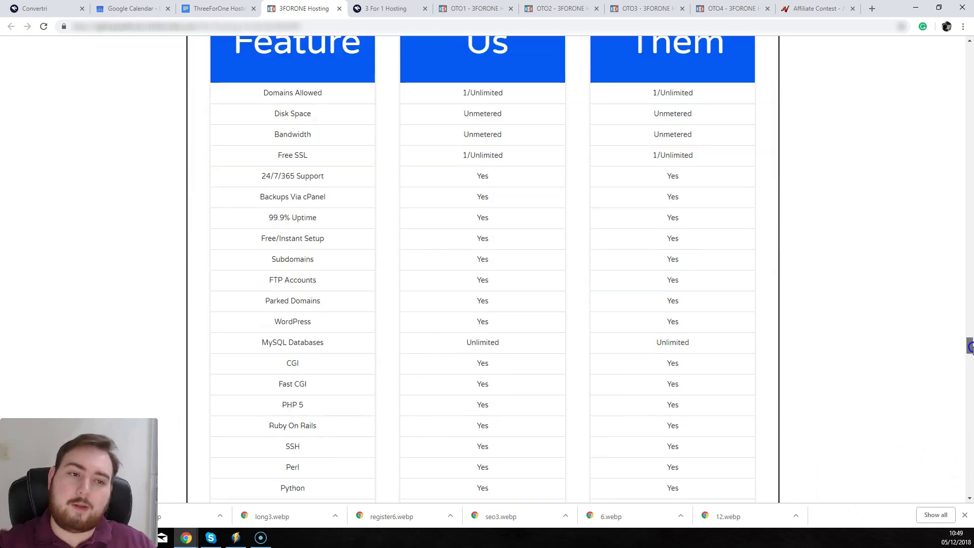
drag(970, 347, 970, 342)
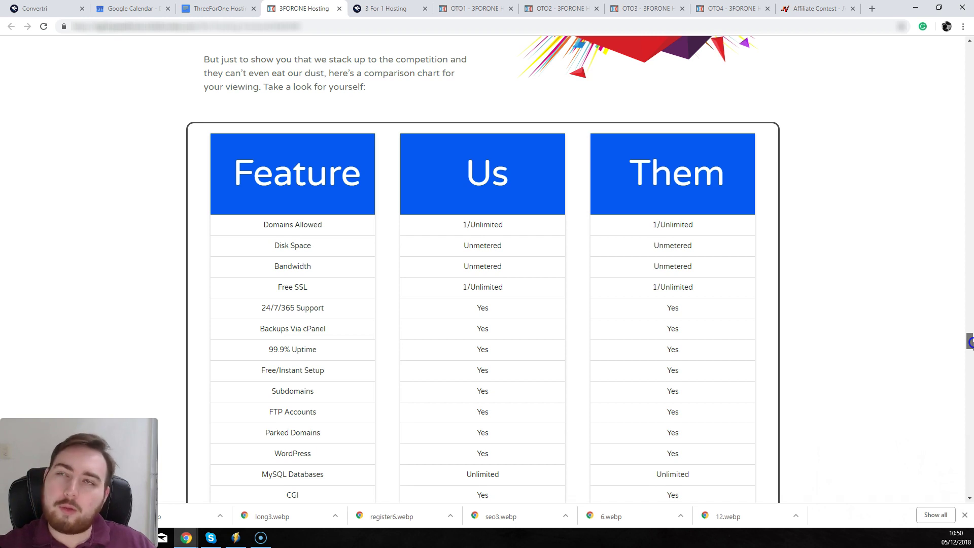
drag(969, 342, 969, 345)
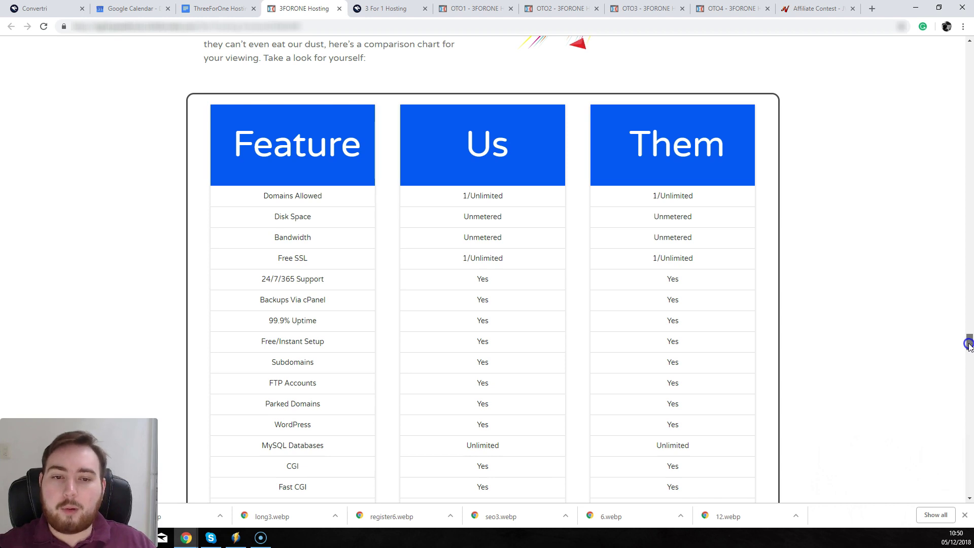
drag(969, 343, 965, 377)
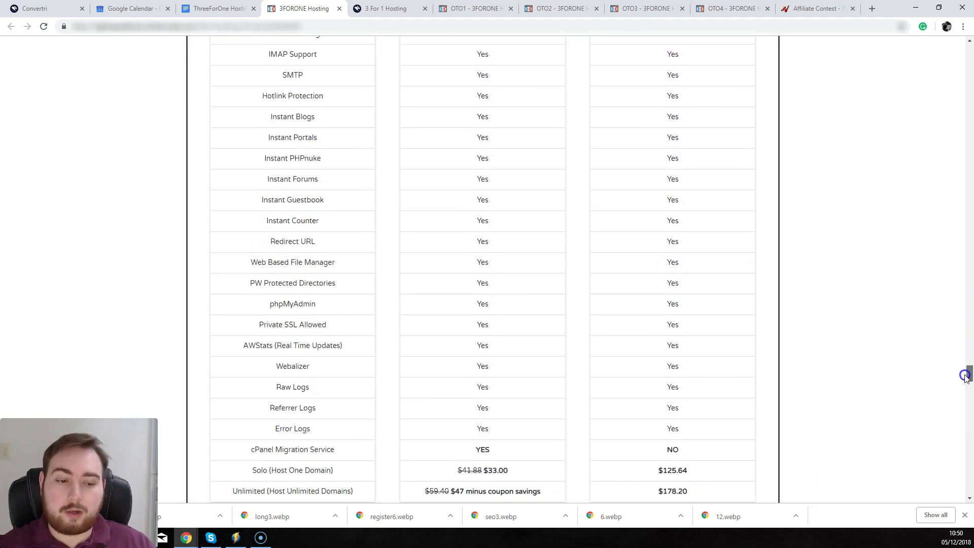
drag(966, 376, 966, 379)
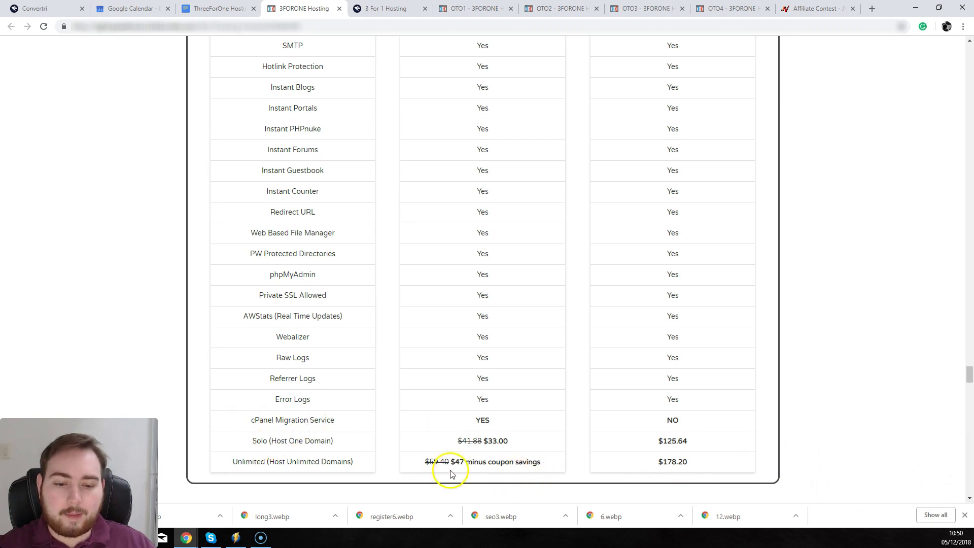
- Highlight the Unlimited plan prices across the Us / Them comparison table, then clear the highlight
drag(451, 461, 695, 466)
click(691, 473)
click(695, 465)
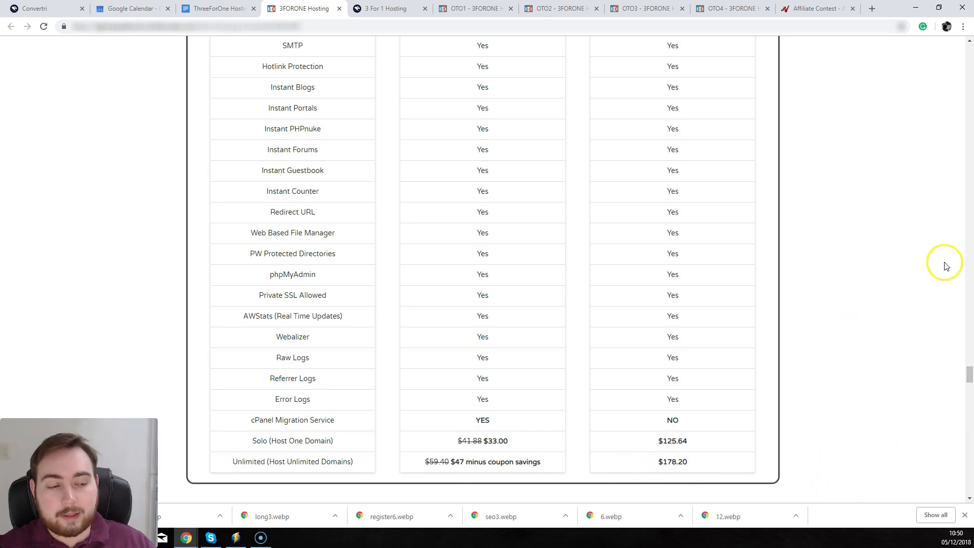
drag(970, 369, 968, 377)
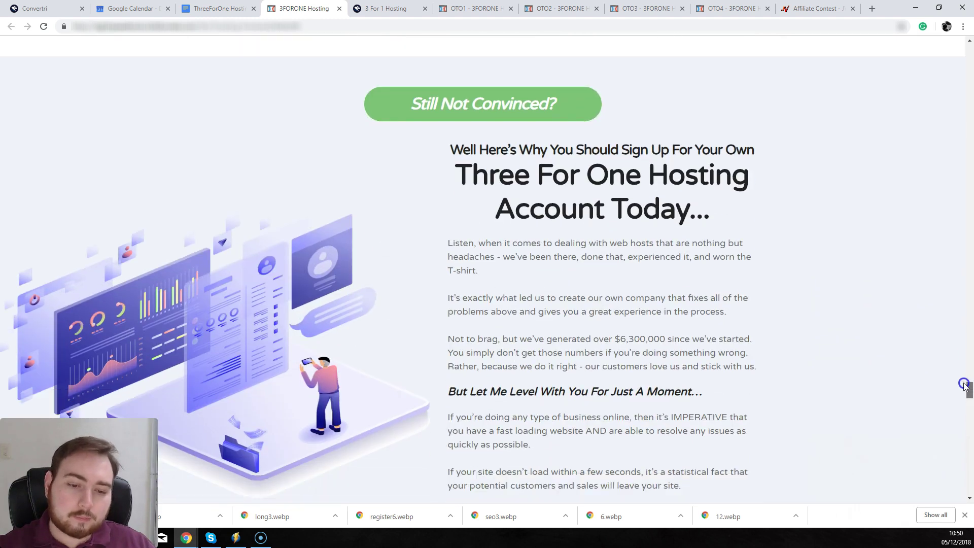
drag(968, 377, 970, 453)
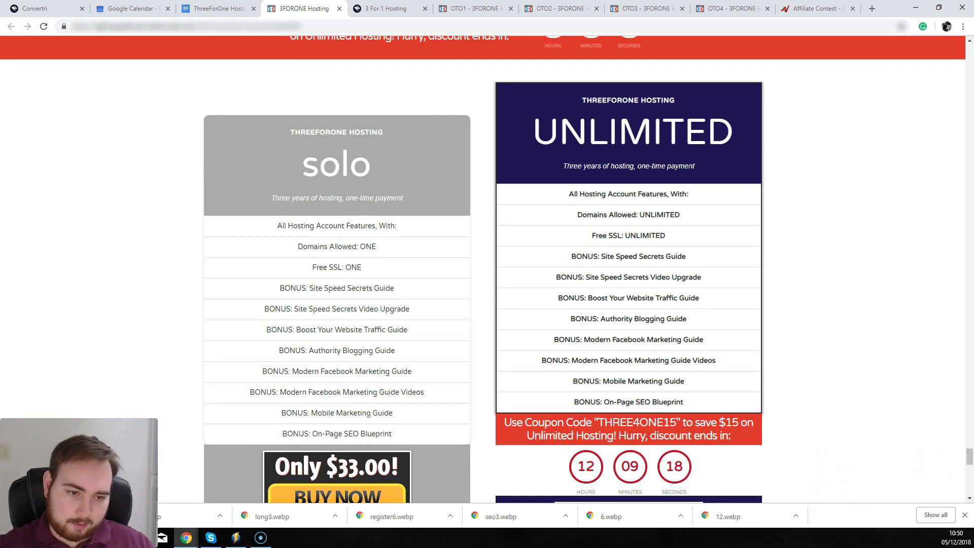
scroll(969, 454, down, 1)
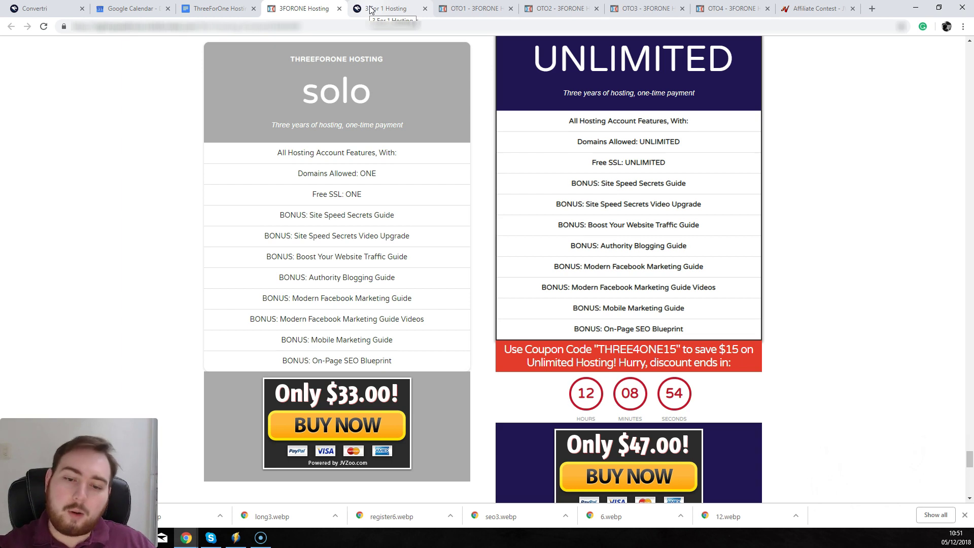
- Switch to the 3 For 1 Hosting bonus page and browse from its review video toward the exclusive bonuses
click(371, 9)
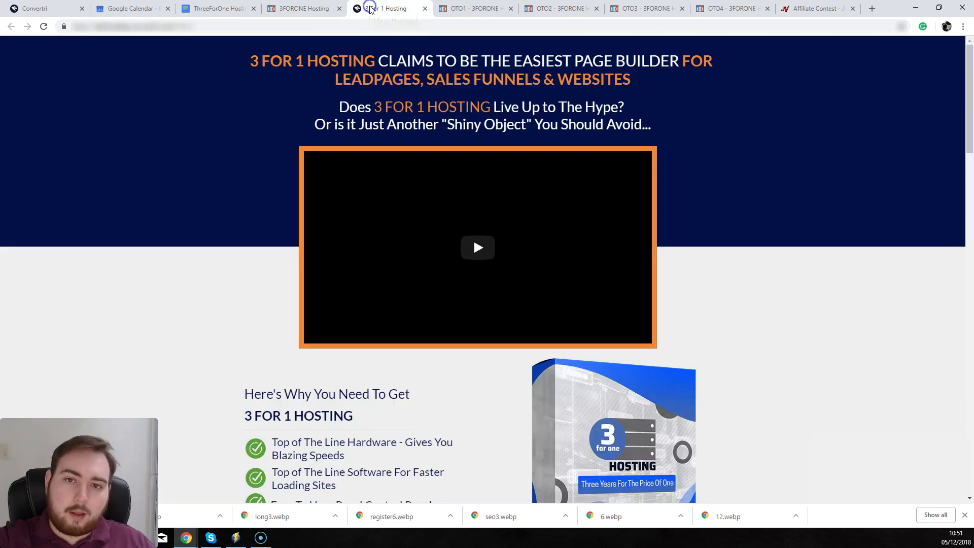
scroll(969, 102, down, 1)
drag(969, 103, 969, 153)
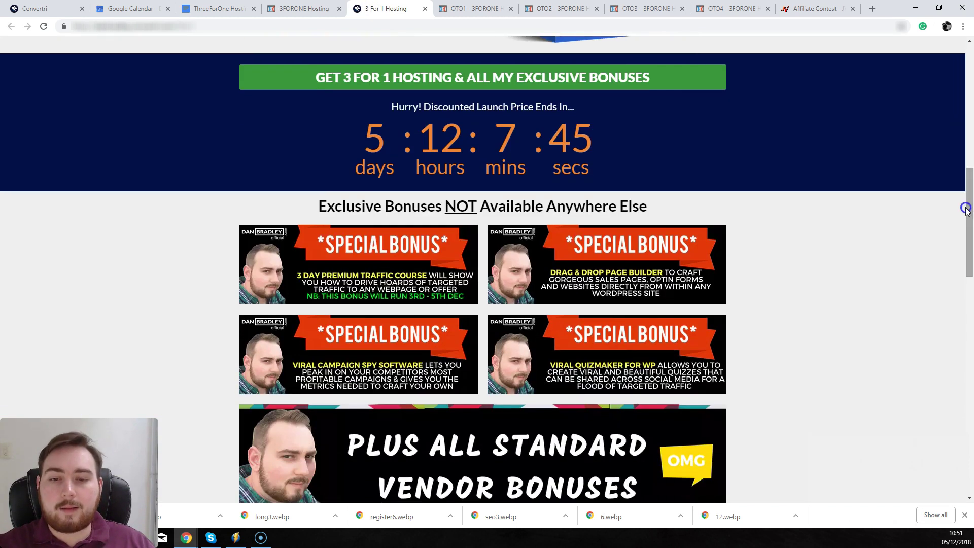
drag(969, 152, 967, 208)
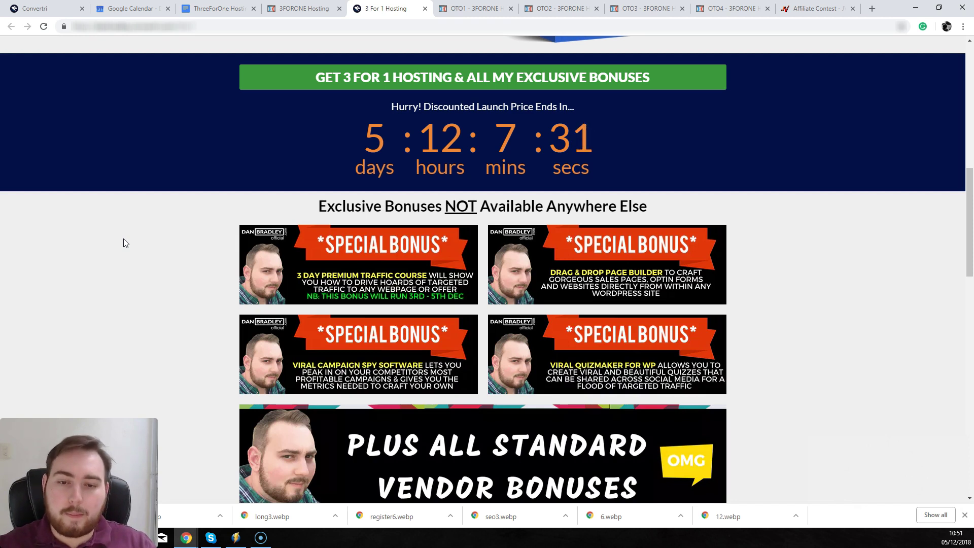
click(131, 266)
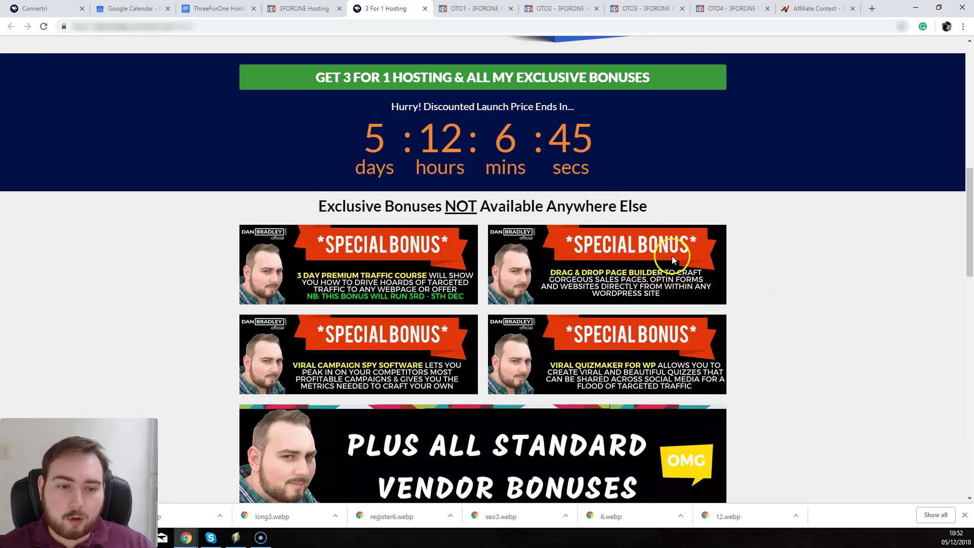
- Scroll the bonus page to the countdown timer and the four exclusive special bonuses
click(969, 91)
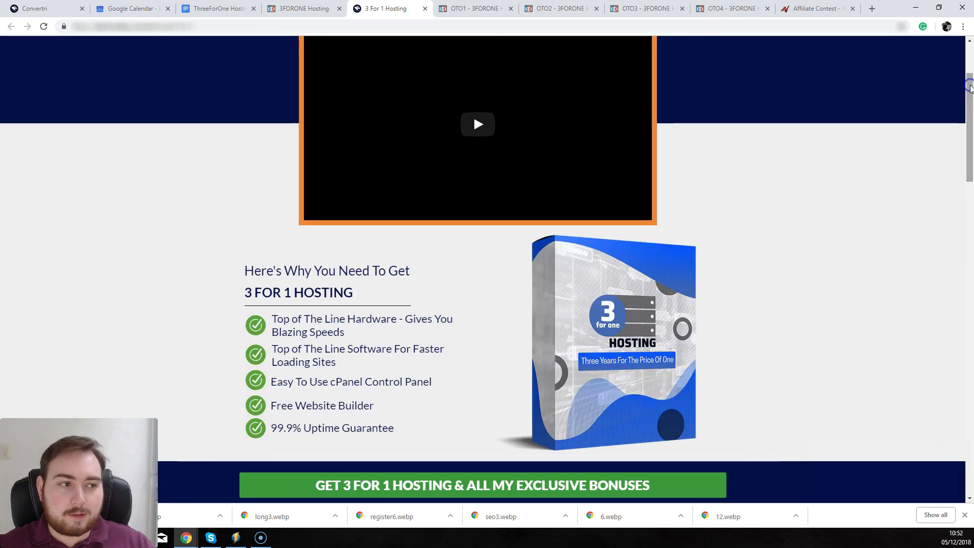
drag(970, 46, 971, 201)
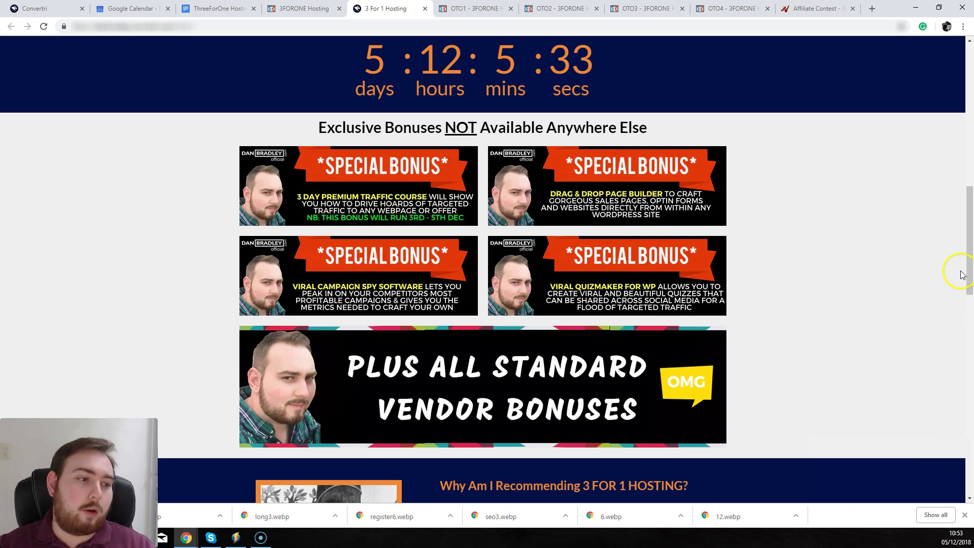
drag(970, 225, 972, 300)
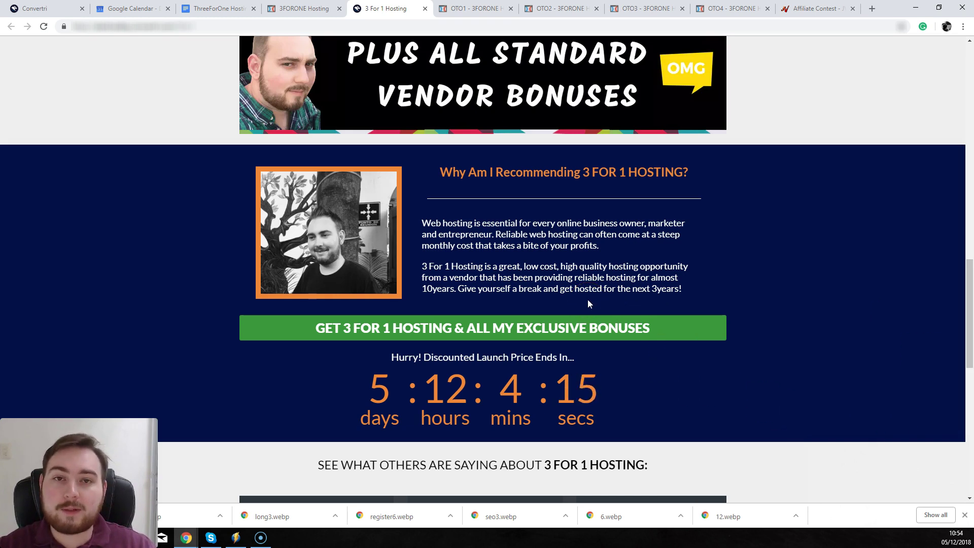
- Highlight the 'Why Am I Recommending 3 FOR 1 HOSTING?' text, then continue to the testimonials
drag(587, 298, 558, 235)
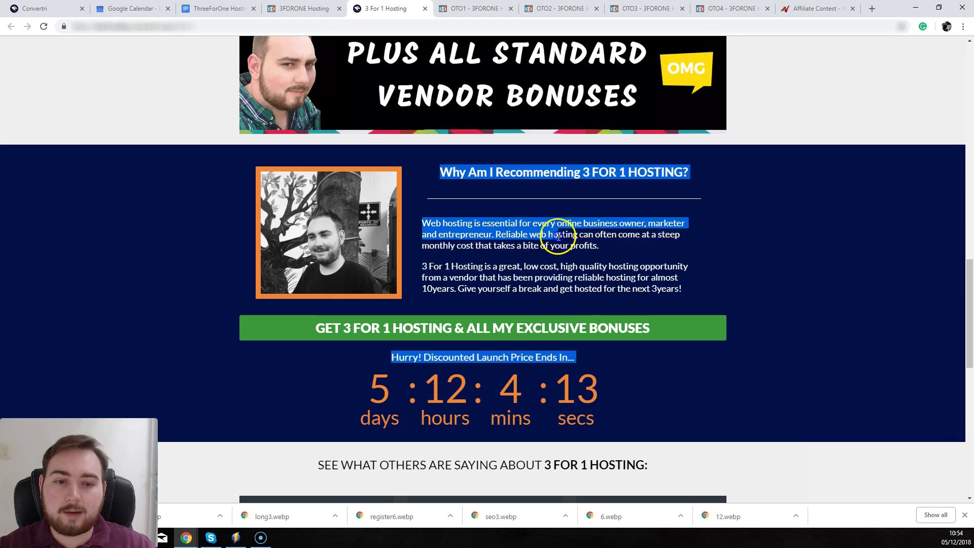
click(558, 236)
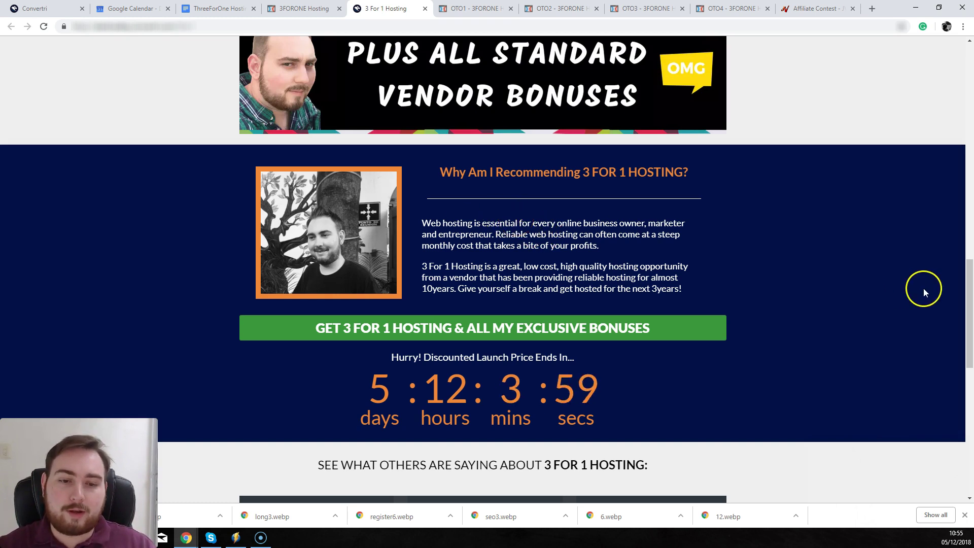
drag(969, 280, 969, 310)
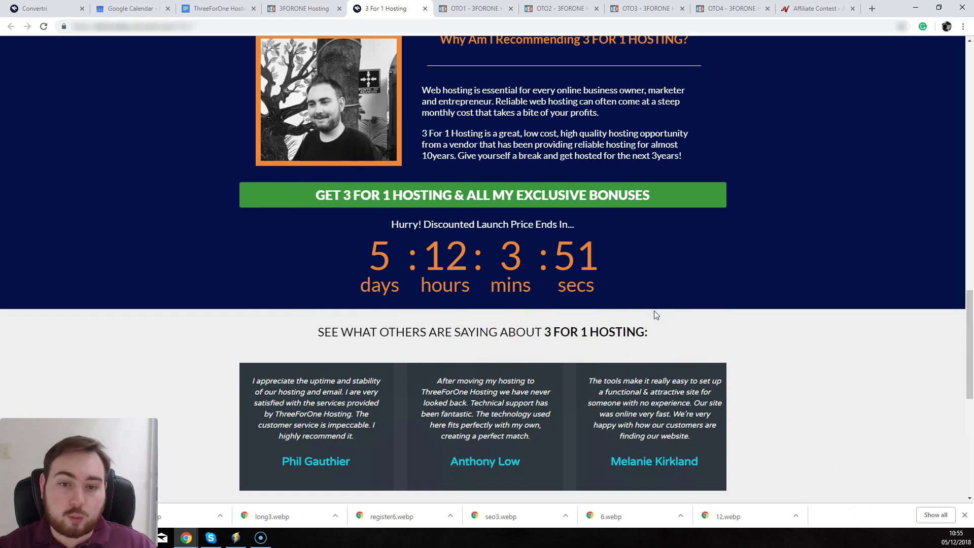
click(421, 247)
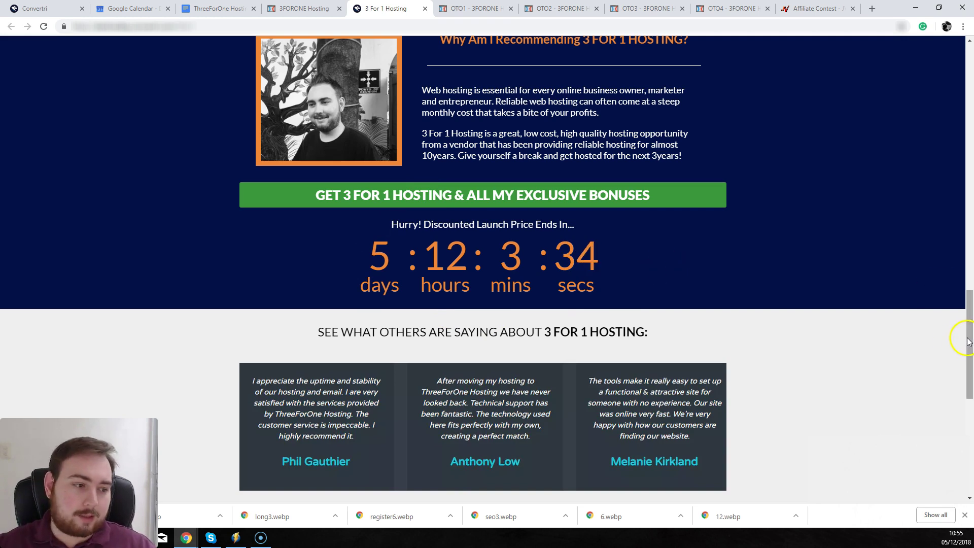
drag(970, 337, 969, 442)
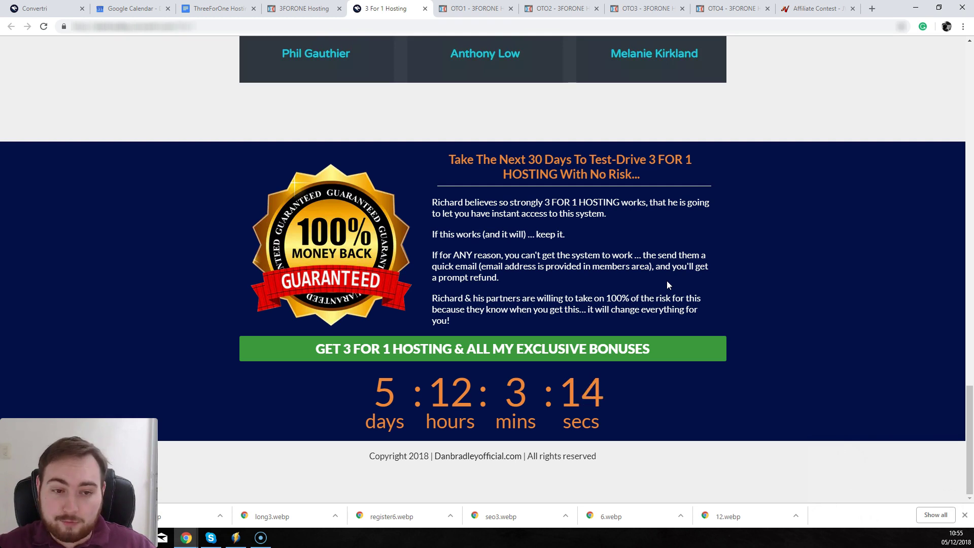
- View the 30-day money-back guarantee and footer, then return to the top video section
click(651, 285)
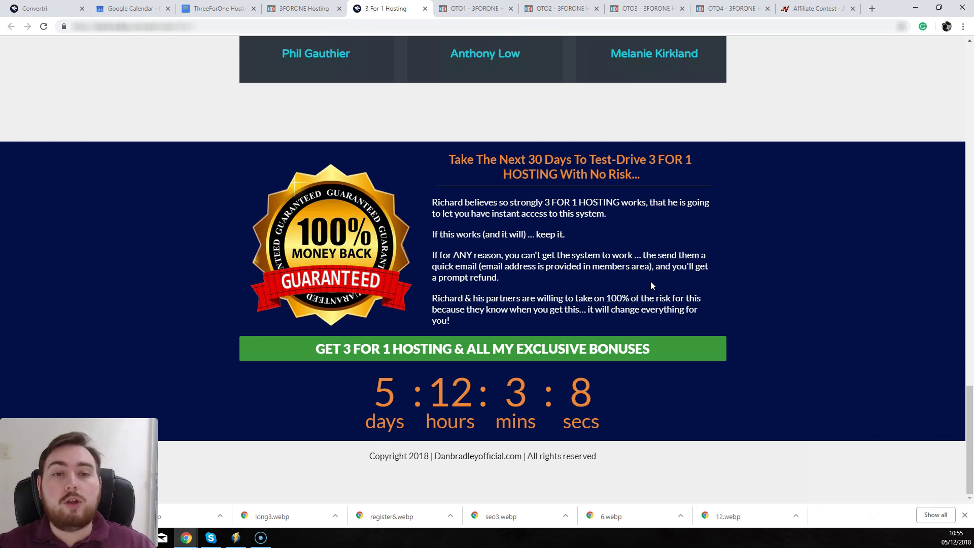
click(971, 355)
drag(971, 354, 968, 97)
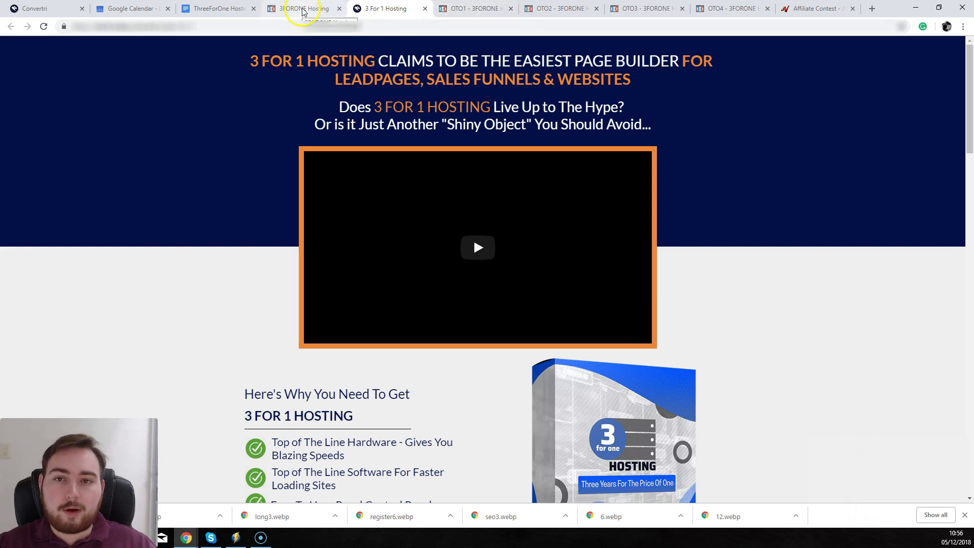
- Switch to the OTO1 PowerSSD upgrade page and highlight the Formula One rocket comparison line
click(490, 16)
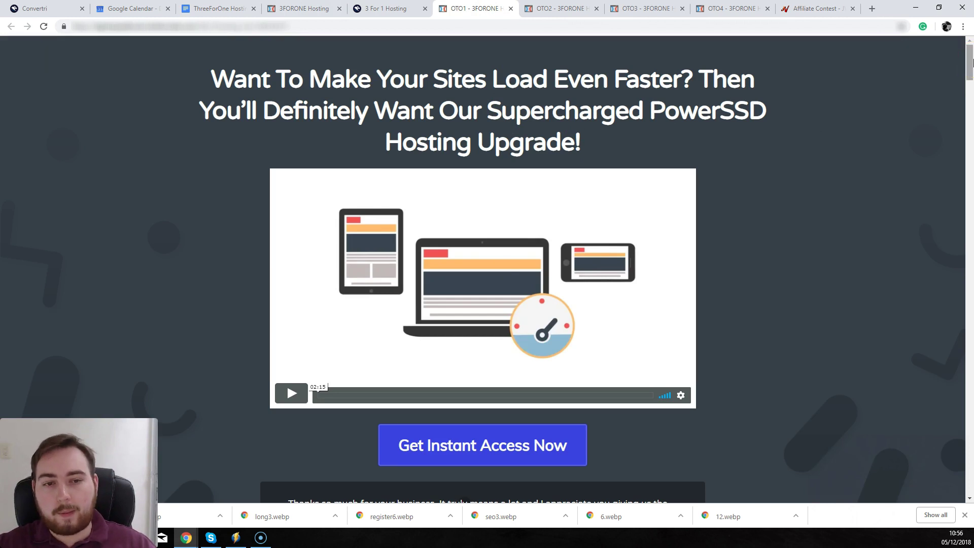
drag(970, 62, 971, 147)
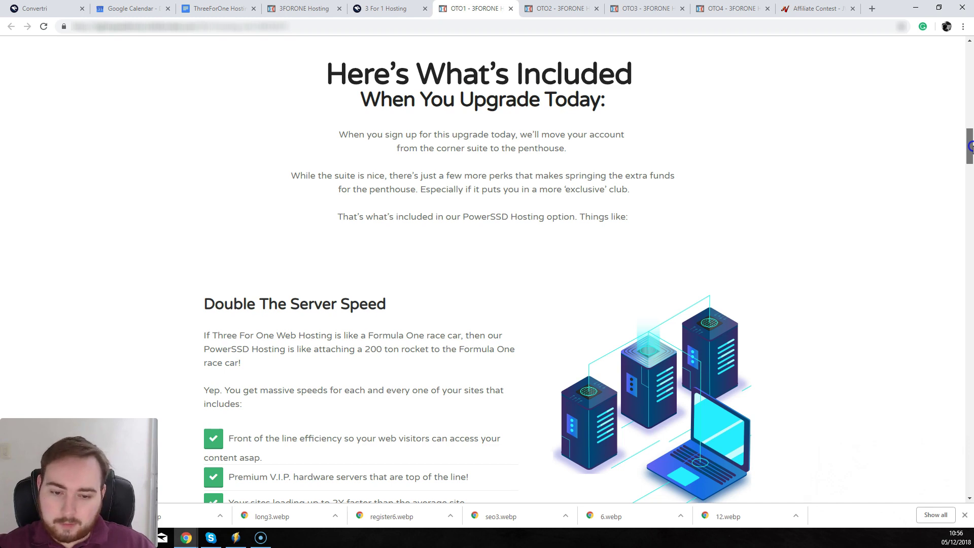
drag(971, 147, 970, 154)
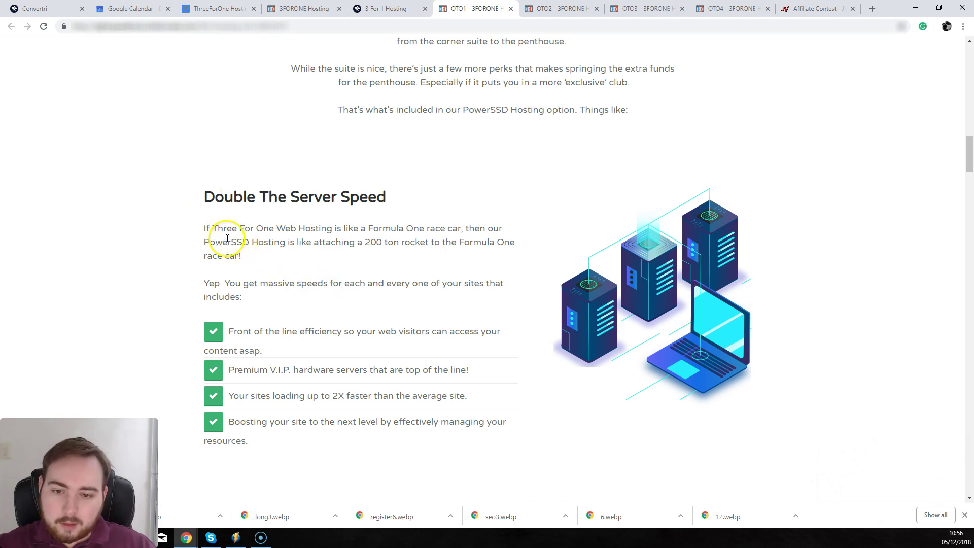
mouse_move(242, 255)
mouse_down()
mouse_move(215, 242)
mouse_move(334, 255)
mouse_up()
click(357, 259)
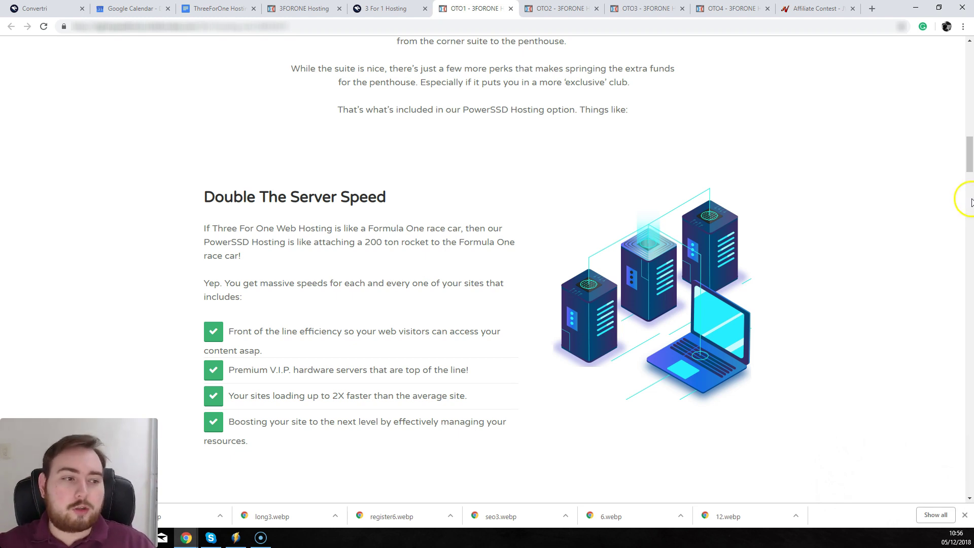
drag(968, 172, 969, 211)
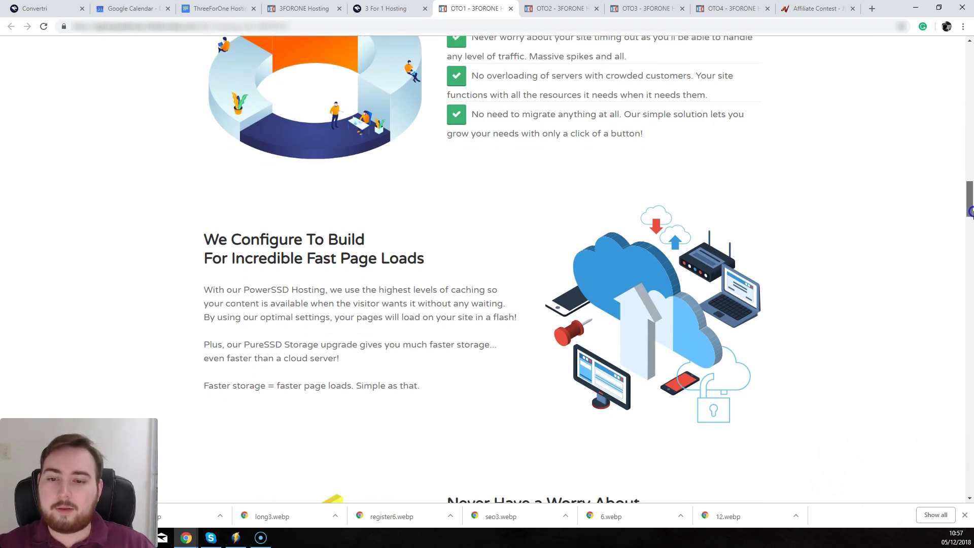
drag(970, 212, 970, 460)
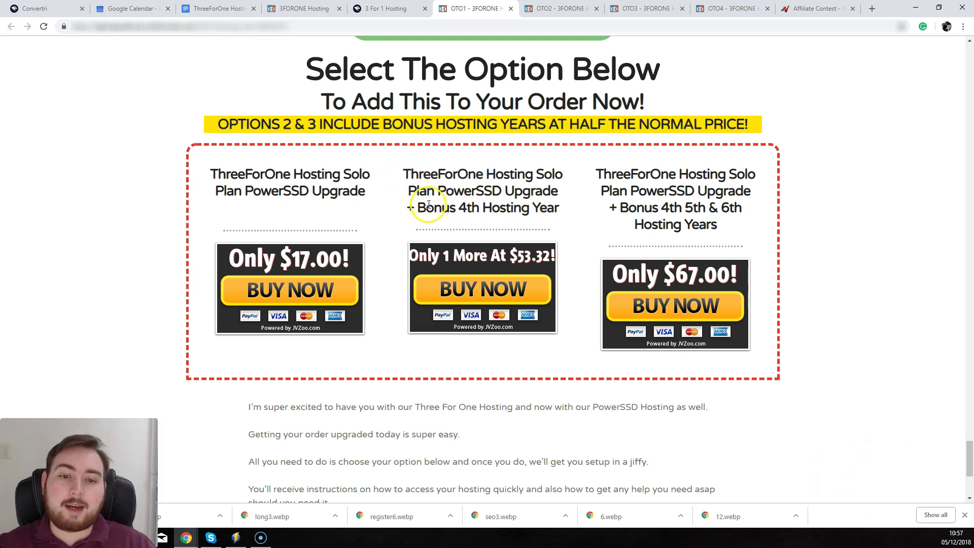
- Review the three BUY NOW options, highlighting the second option's bonus year and the third option's title
drag(415, 207, 550, 229)
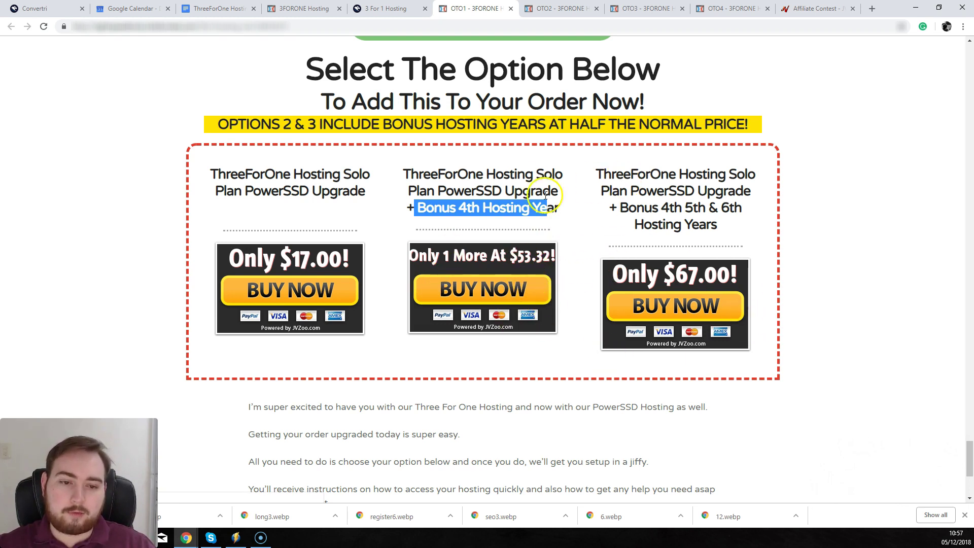
click(619, 180)
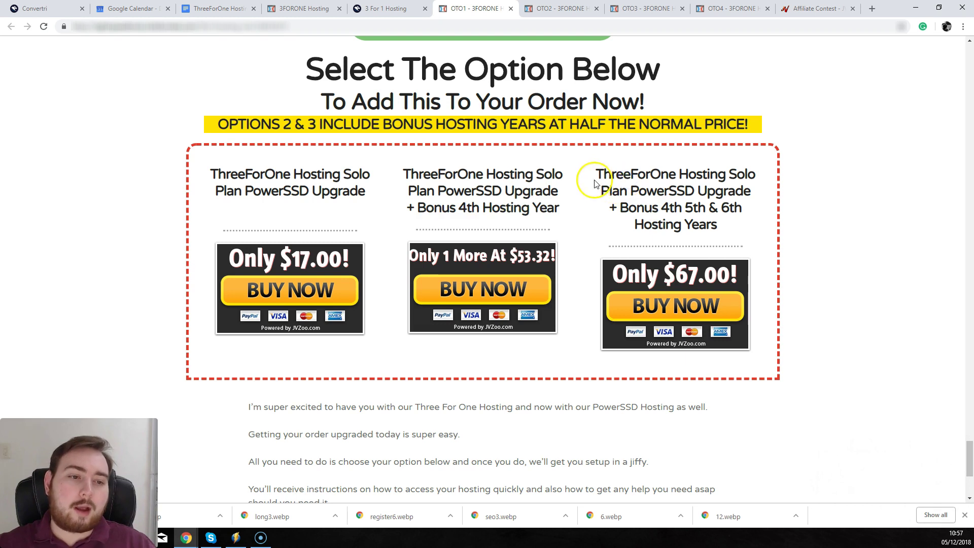
drag(593, 177, 759, 225)
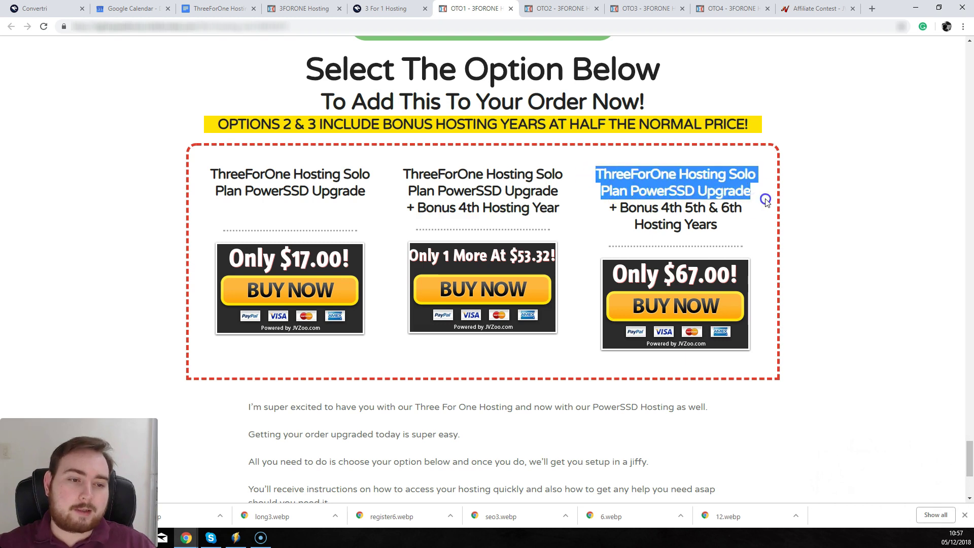
click(756, 226)
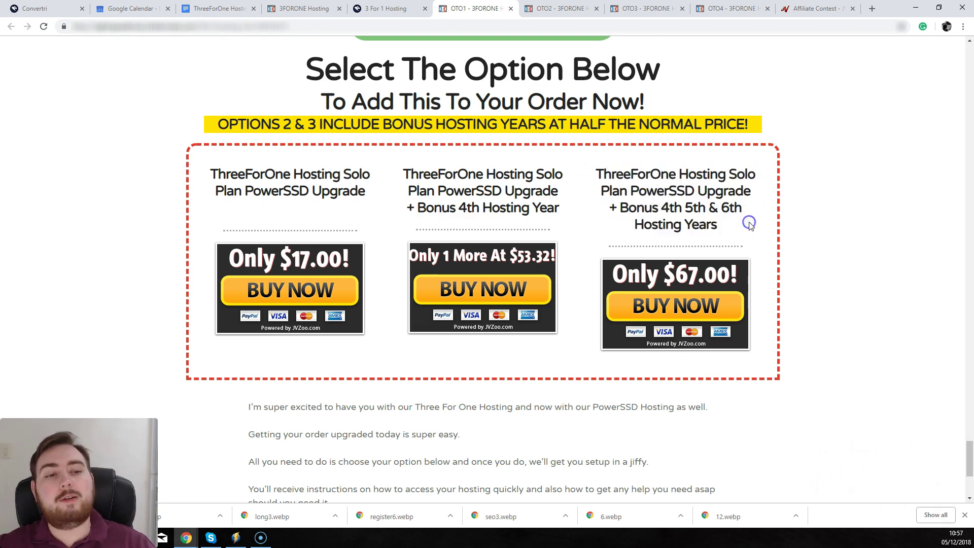
click(765, 306)
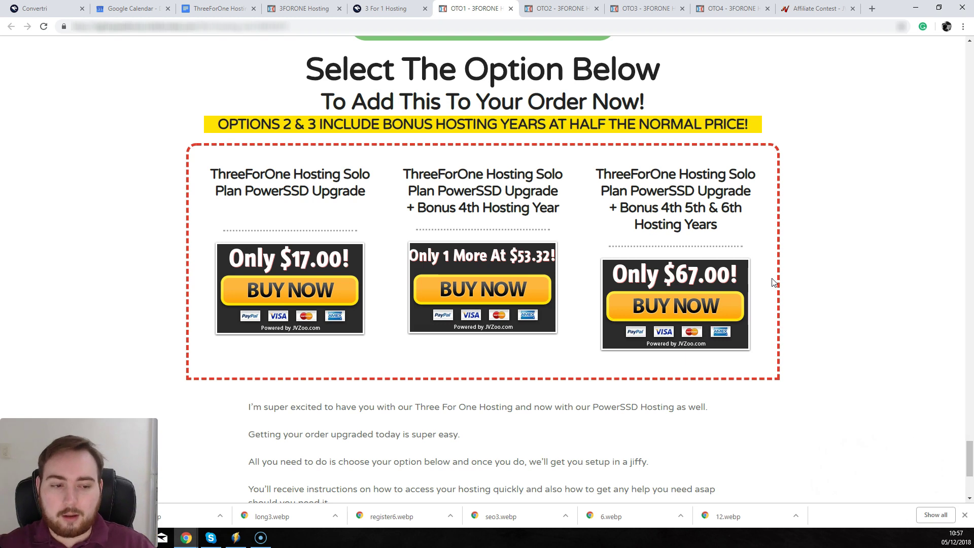
drag(813, 273, 973, 232)
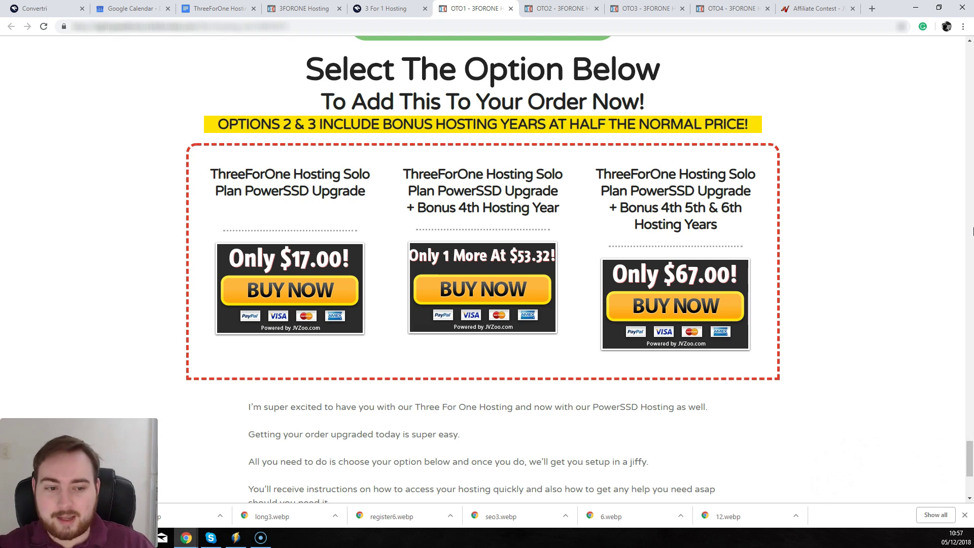
click(957, 232)
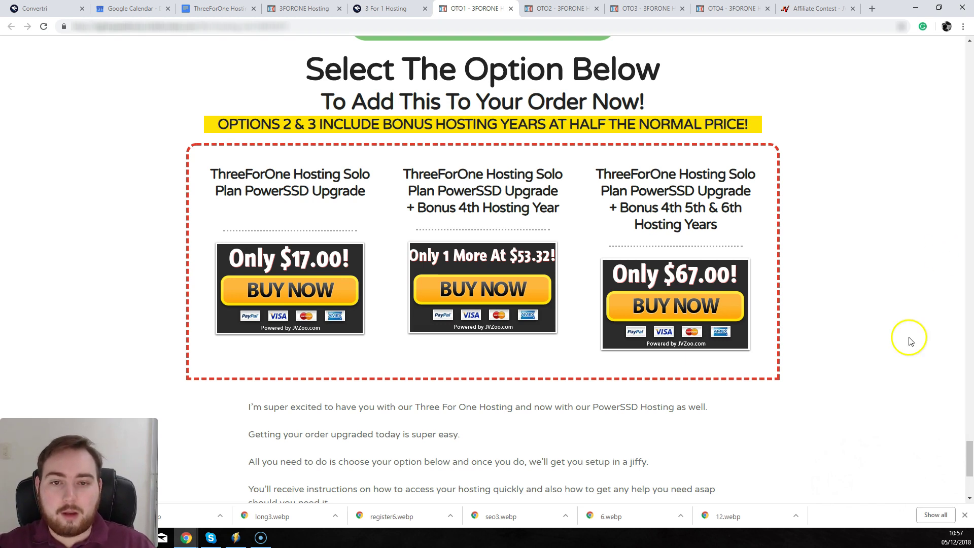
scroll(968, 464, down, 1)
scroll(968, 465, down, 2)
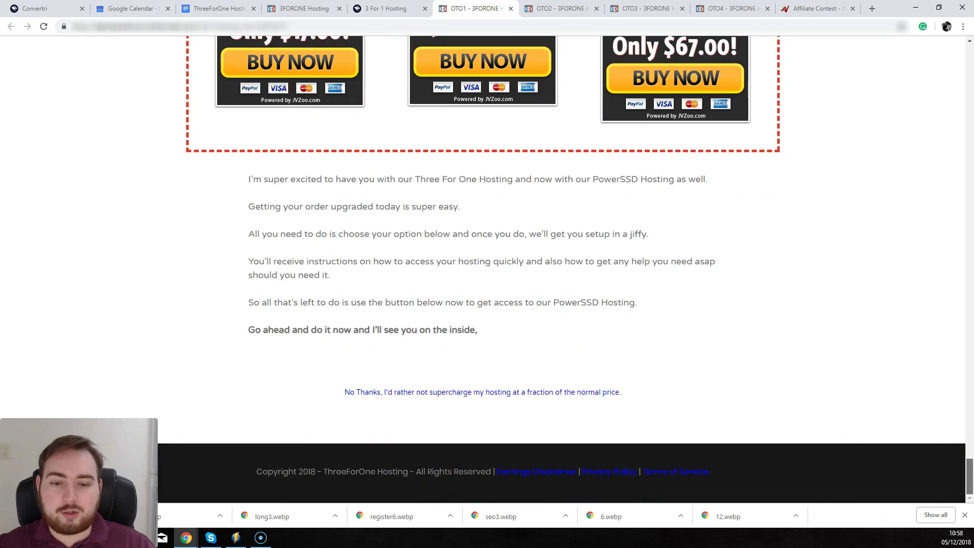
scroll(864, 297, up, 3)
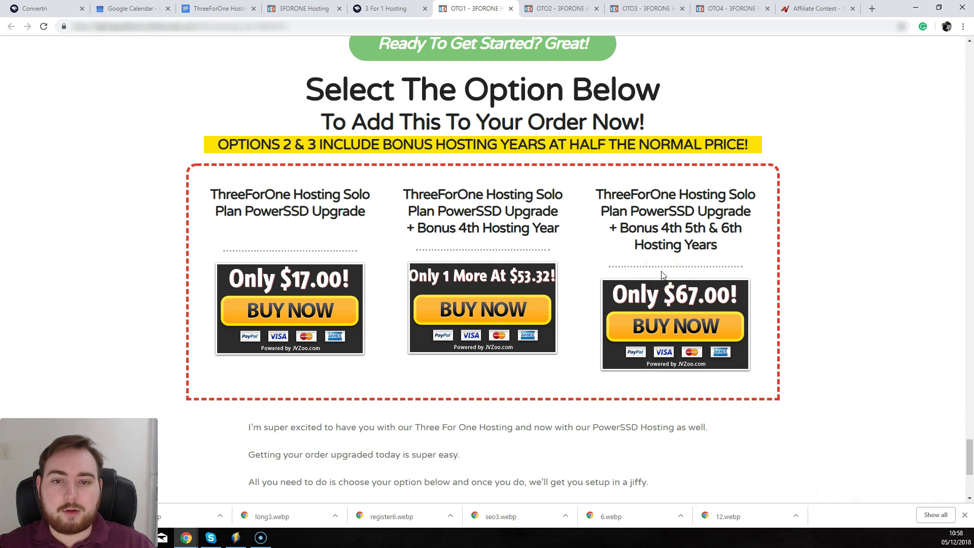
- Switch to the OTO2 Pro Add-Ons page and scroll down its SEO Tools feature grid
click(543, 8)
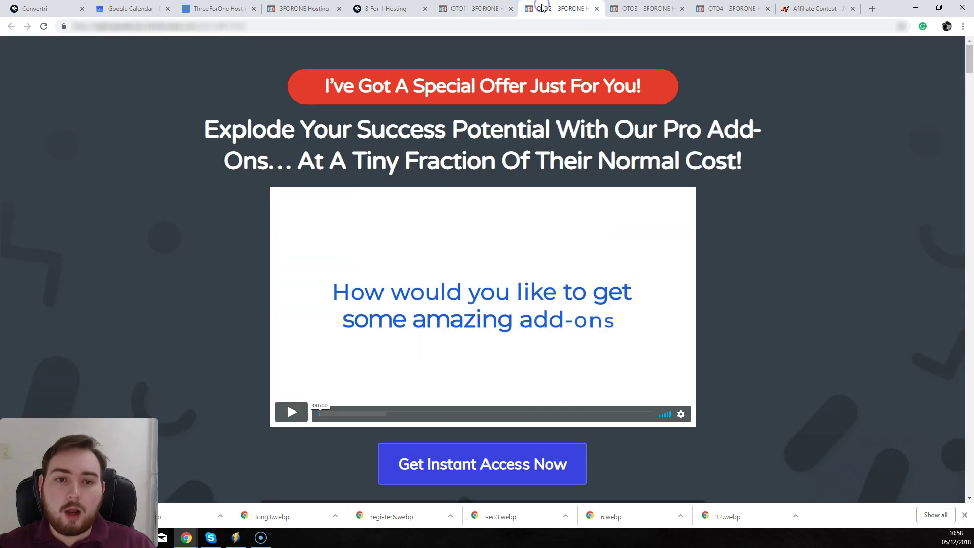
scroll(971, 190, down, 5)
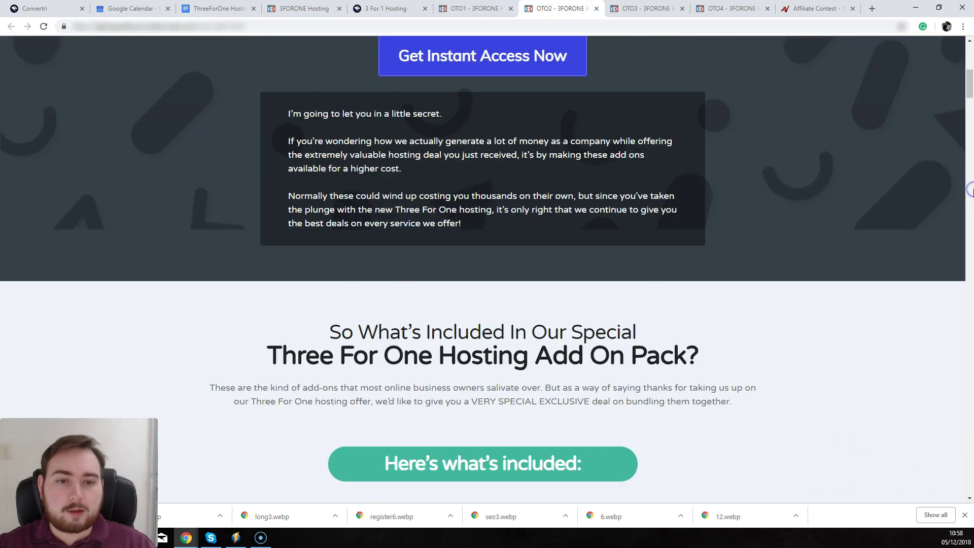
scroll(970, 189, down, 5)
scroll(971, 191, down, 8)
scroll(971, 190, down, 2)
scroll(967, 137, up, 7)
scroll(963, 82, up, 10)
scroll(963, 76, up, 4)
scroll(964, 71, down, 1)
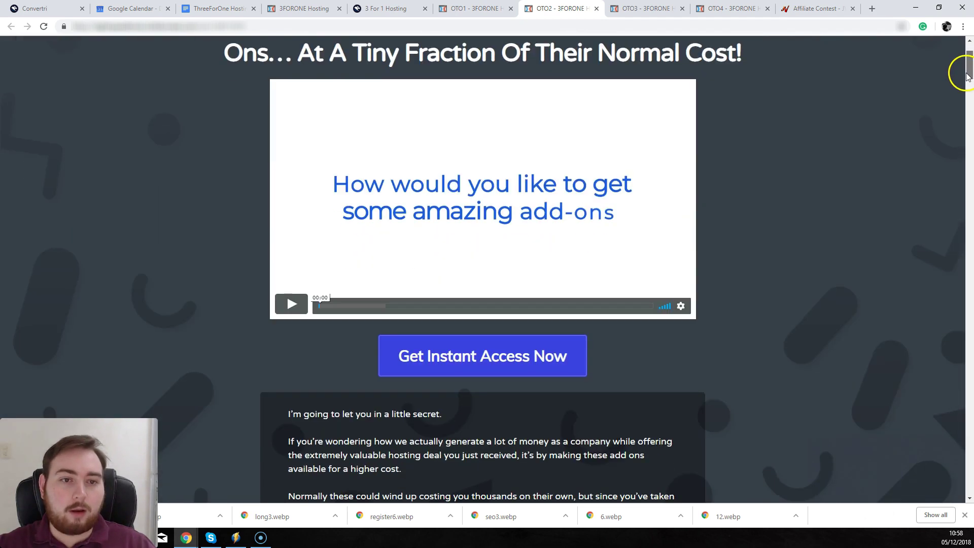
scroll(965, 67, up, 1)
drag(967, 68, 970, 97)
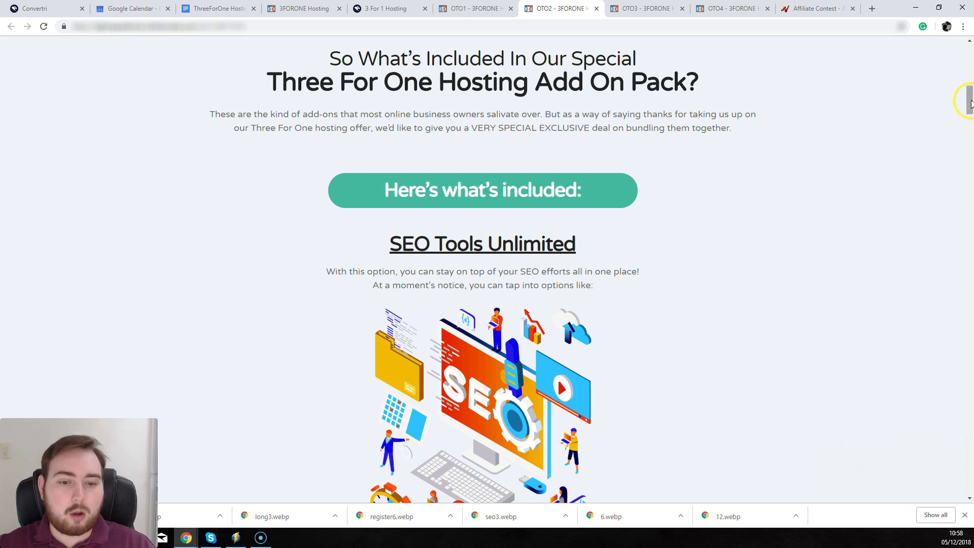
drag(970, 111, 969, 131)
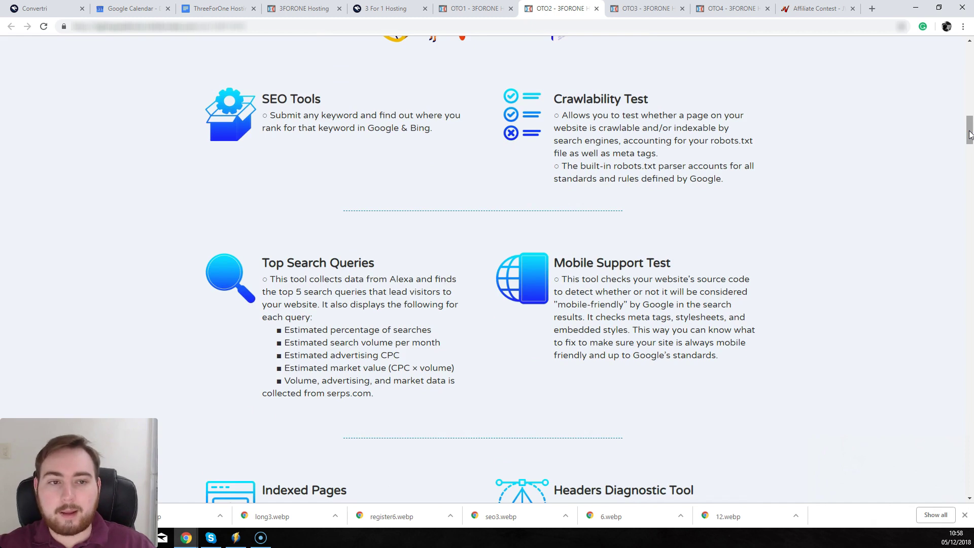
click(967, 130)
drag(967, 130, 967, 136)
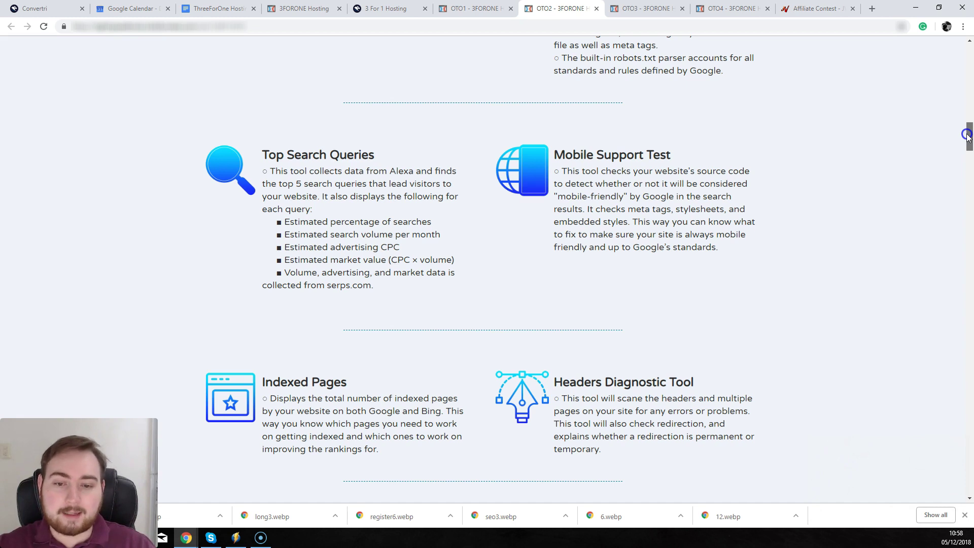
drag(967, 135, 968, 140)
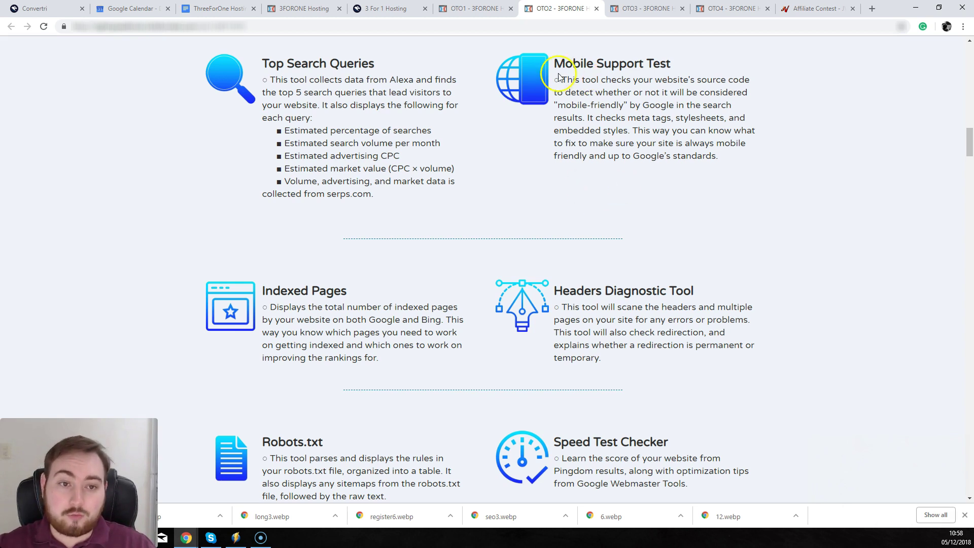
drag(968, 151, 969, 162)
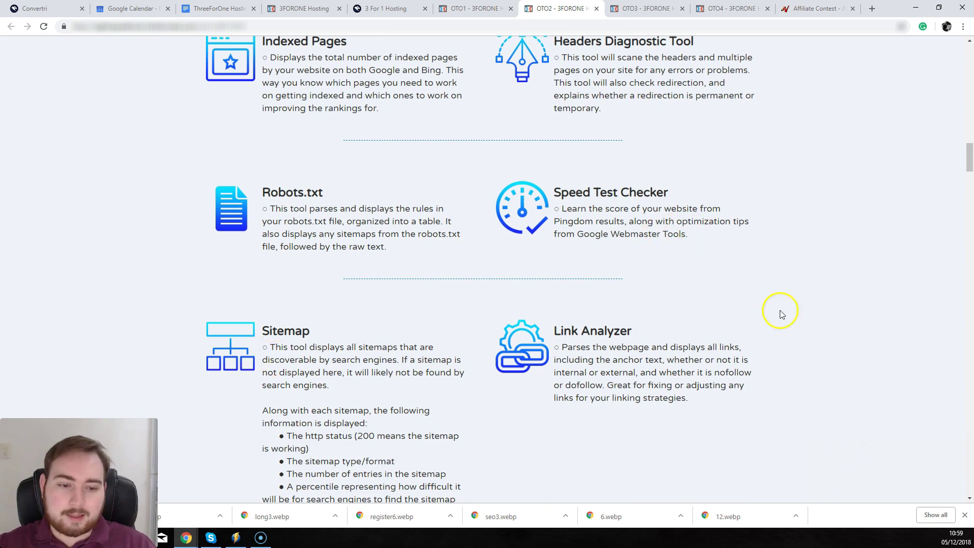
drag(969, 158, 970, 167)
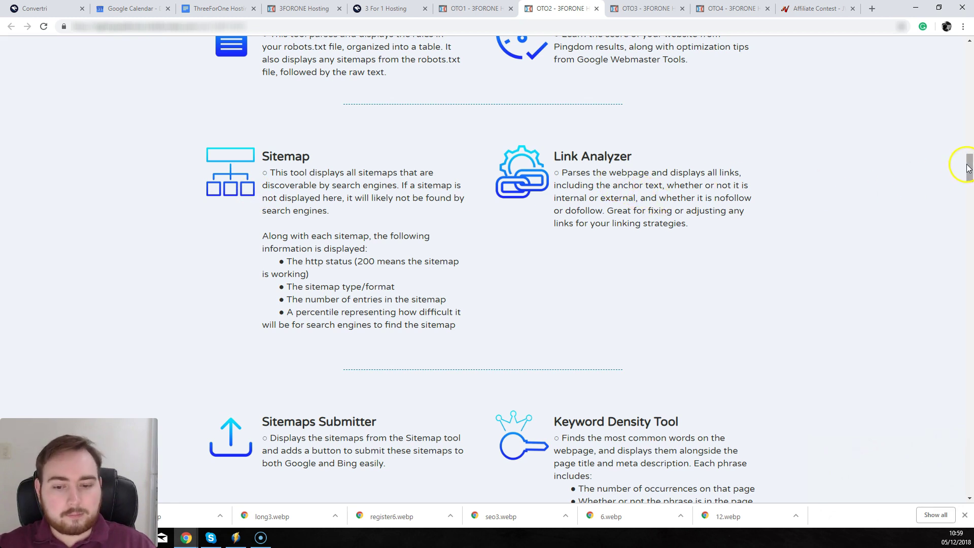
drag(967, 163, 967, 183)
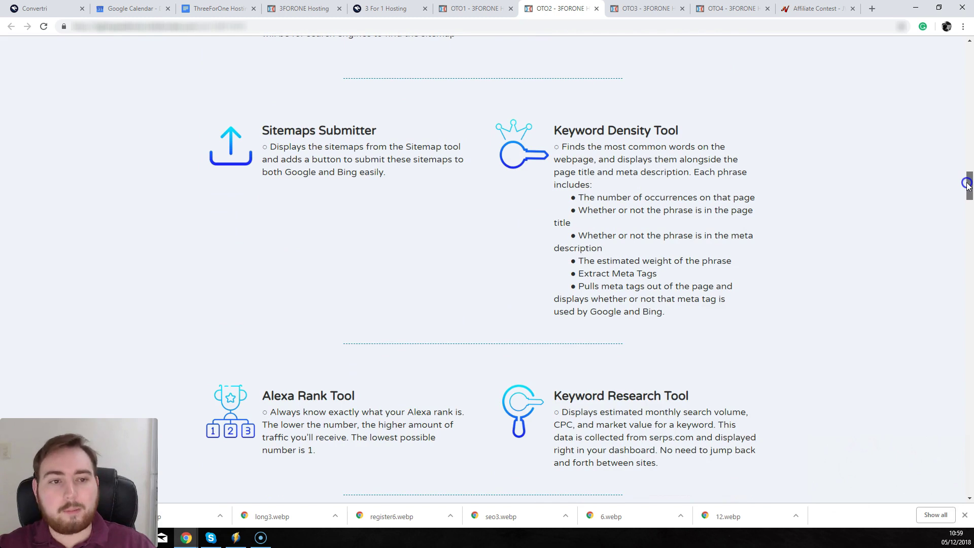
drag(968, 184, 968, 190)
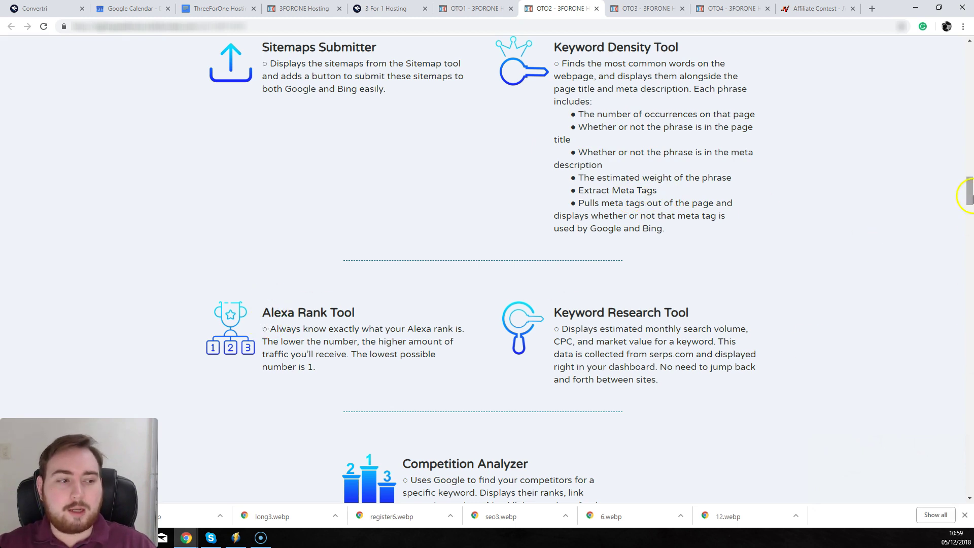
mouse_move(968, 194)
mouse_down()
mouse_move(968, 228)
mouse_move(950, 265)
mouse_move(957, 294)
mouse_move(965, 276)
mouse_move(959, 317)
mouse_up()
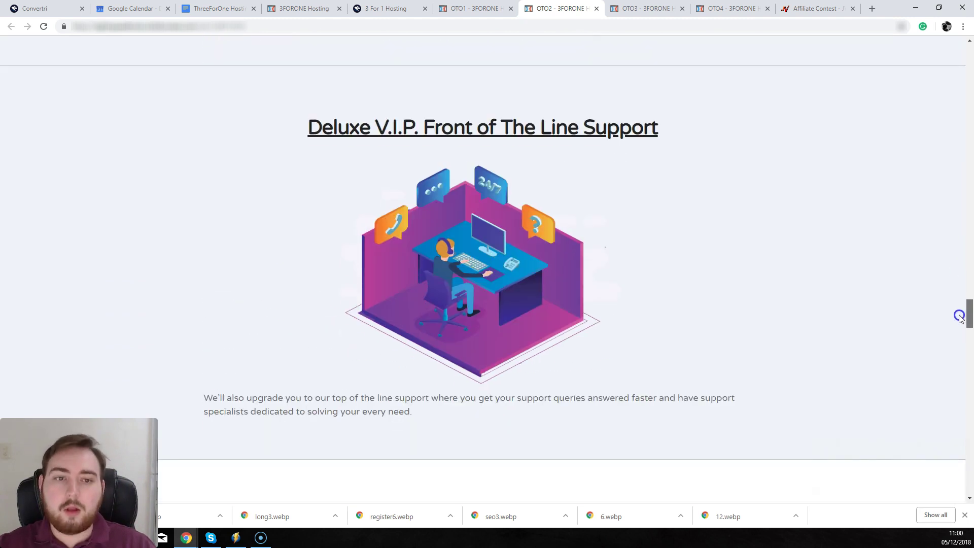
drag(959, 318, 965, 460)
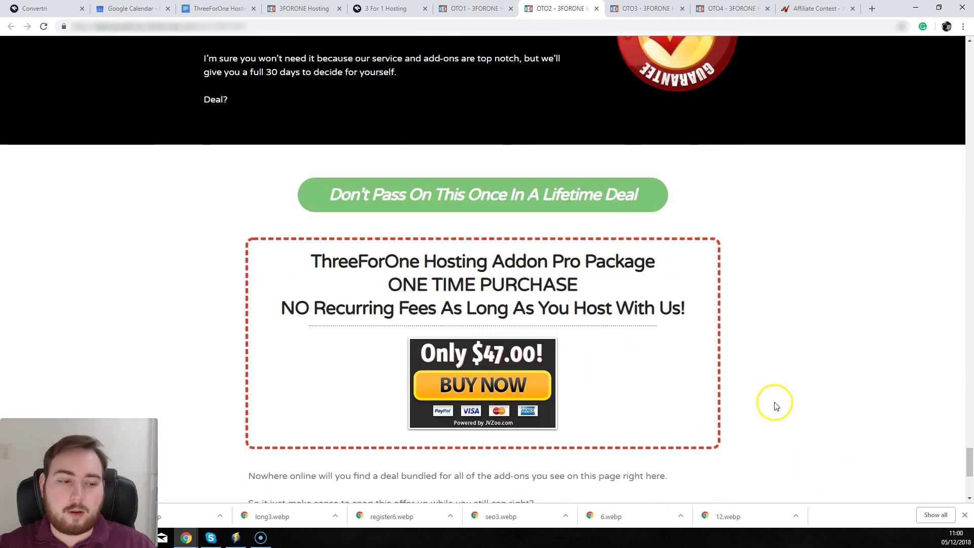
- Scroll back through the bonus and Deluxe V.I.P. support sections, then move to the OTO3 tab
click(970, 311)
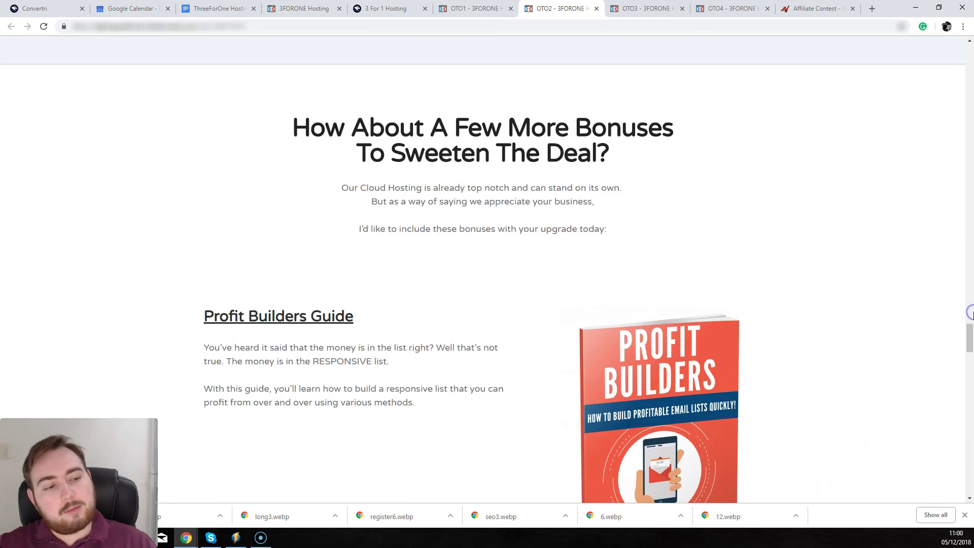
mouse_move(971, 312)
mouse_down()
mouse_move(969, 107)
mouse_move(943, 221)
mouse_up()
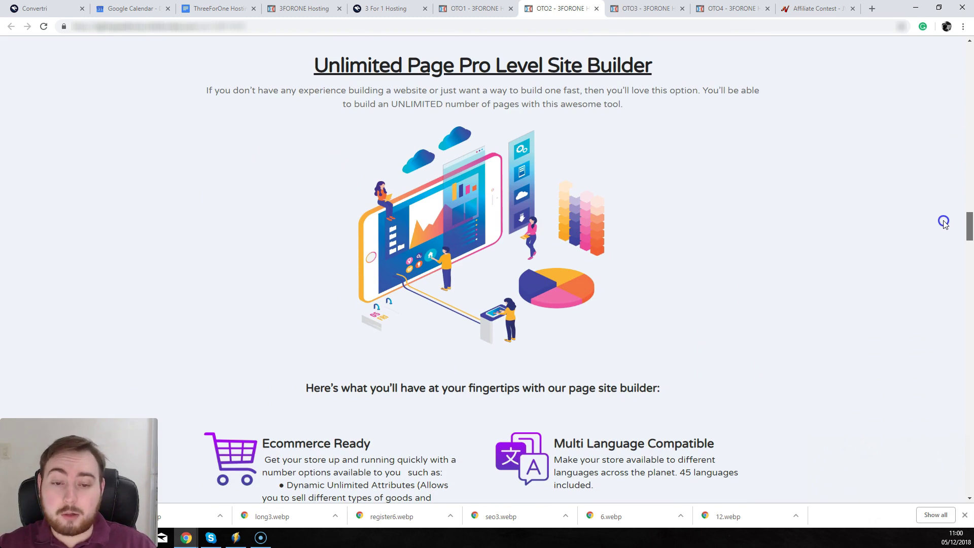
drag(943, 221, 947, 254)
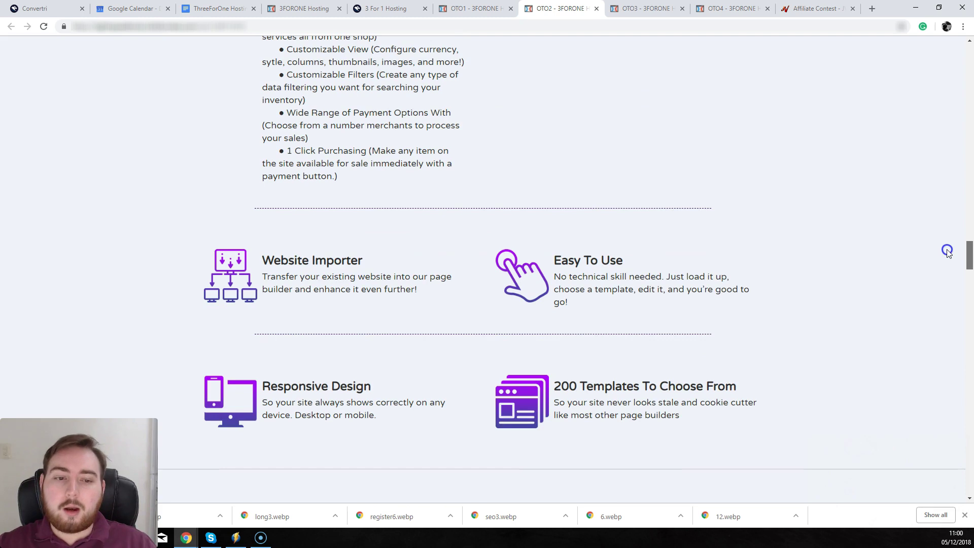
drag(947, 254, 949, 241)
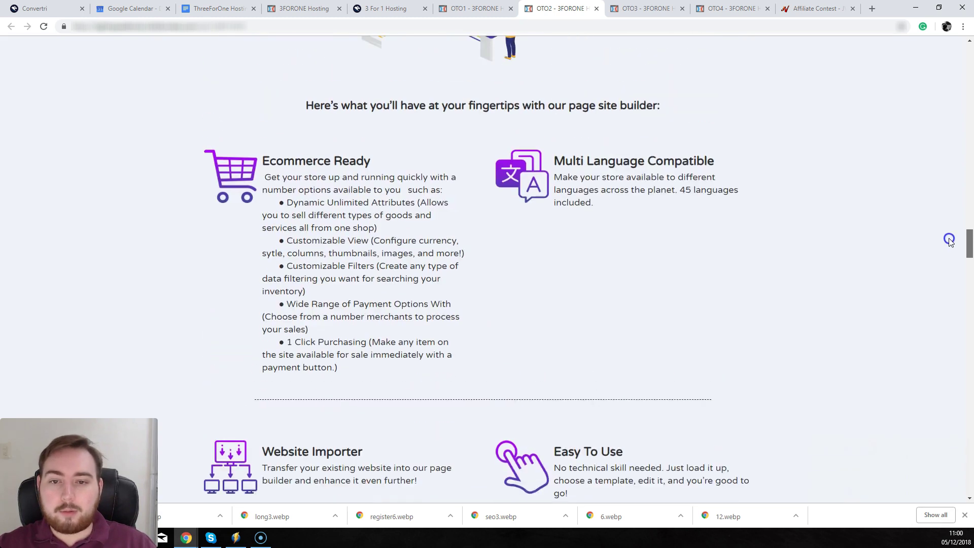
scroll(948, 241, down, 3)
scroll(940, 254, down, 3)
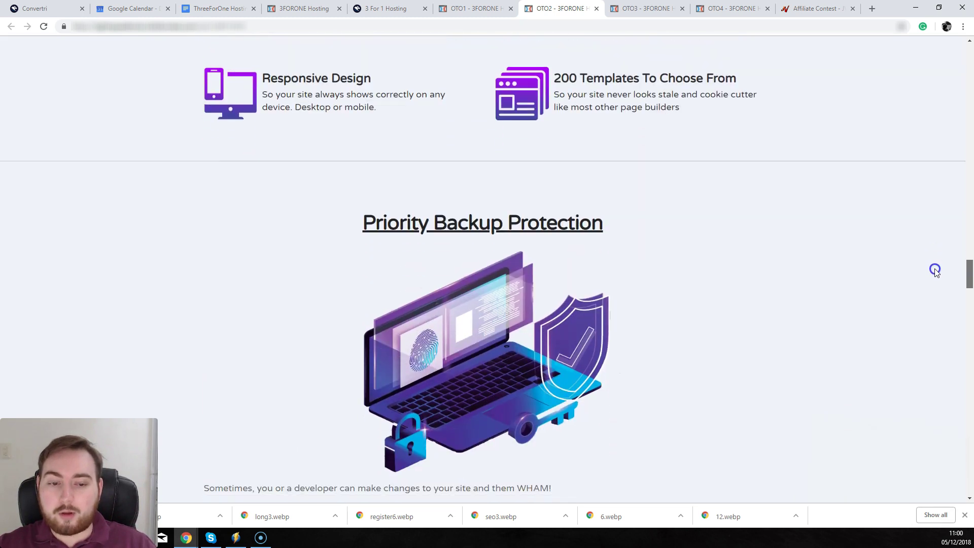
scroll(935, 271, down, 1)
scroll(935, 273, down, 1)
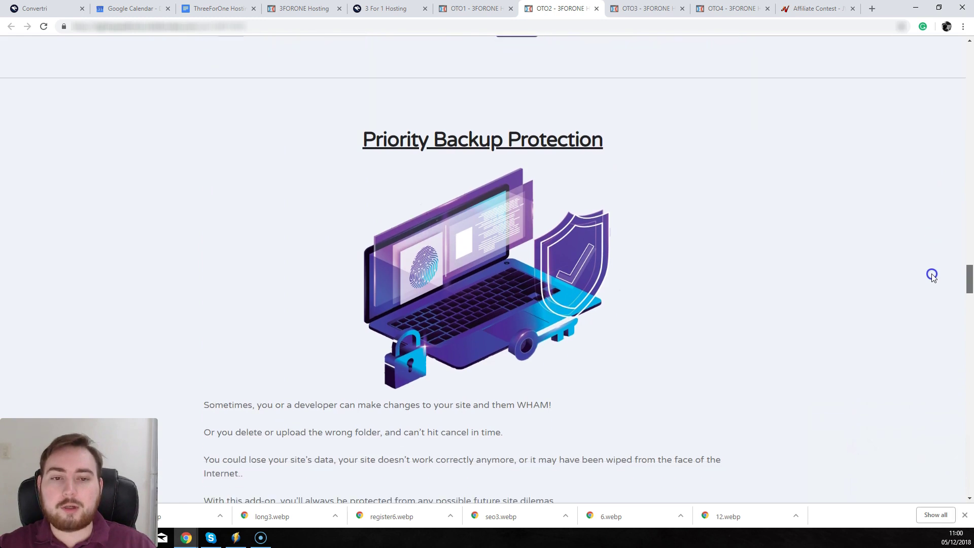
scroll(931, 279, down, 1)
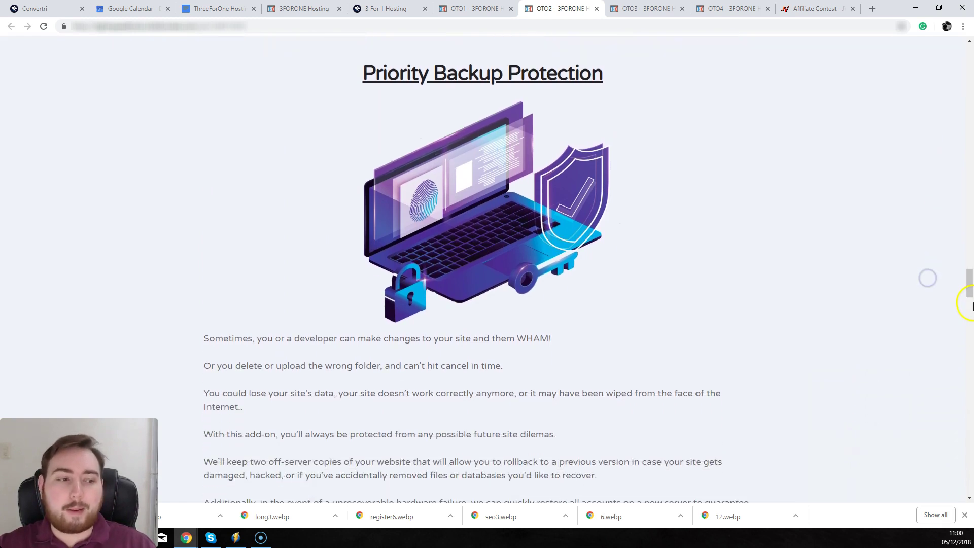
click(970, 318)
scroll(970, 320, down, 2)
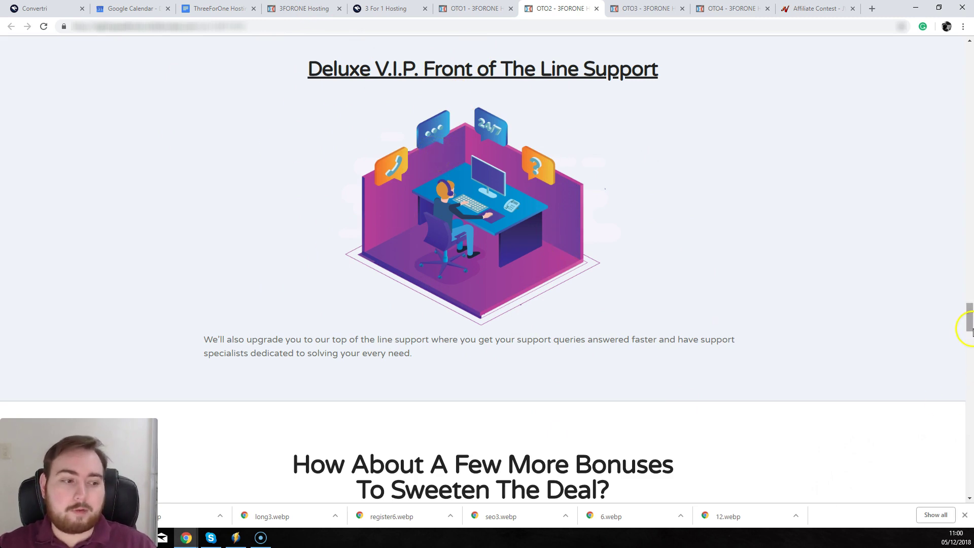
drag(970, 328, 969, 472)
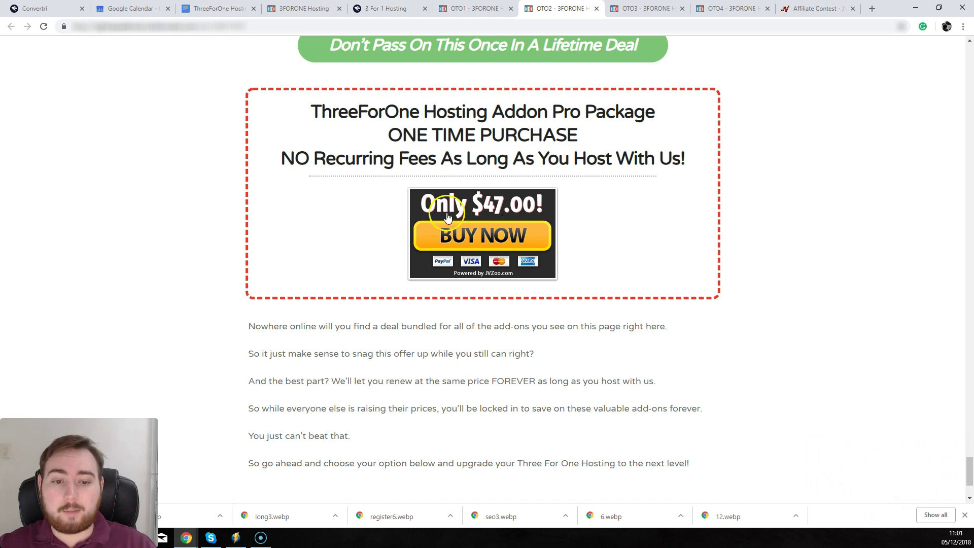
key(ctrl+Tab)
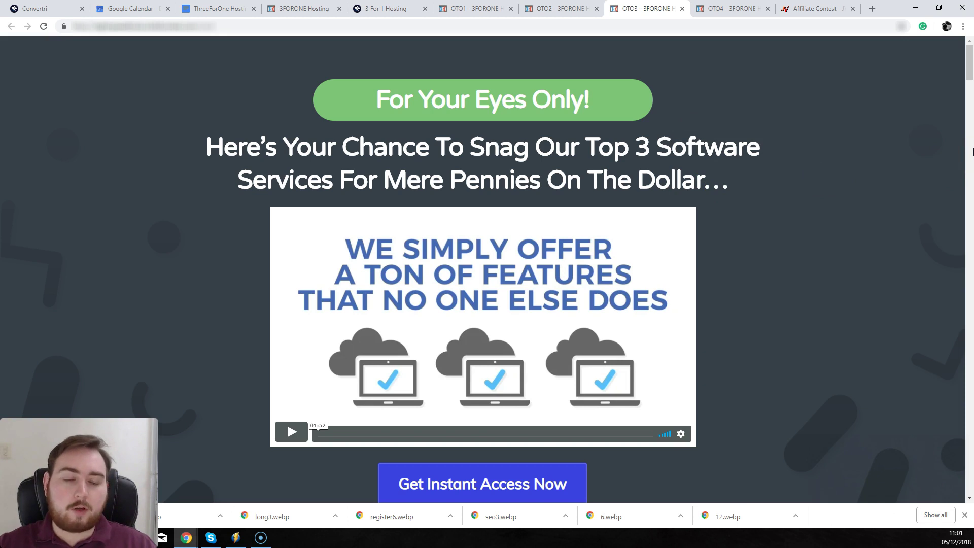
- Scroll down the OTO3 page through the Click Perfect feature list toward PushPrime
click(968, 115)
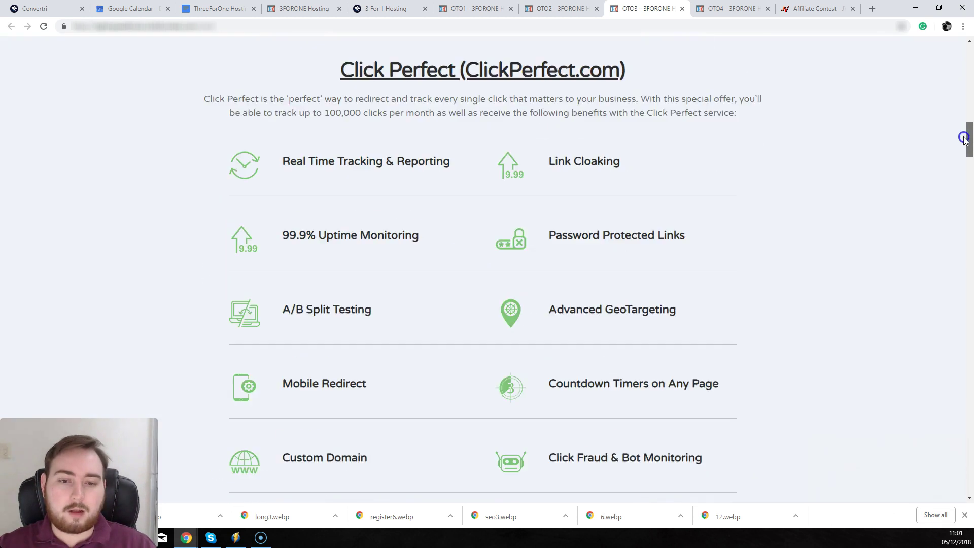
drag(964, 139, 963, 124)
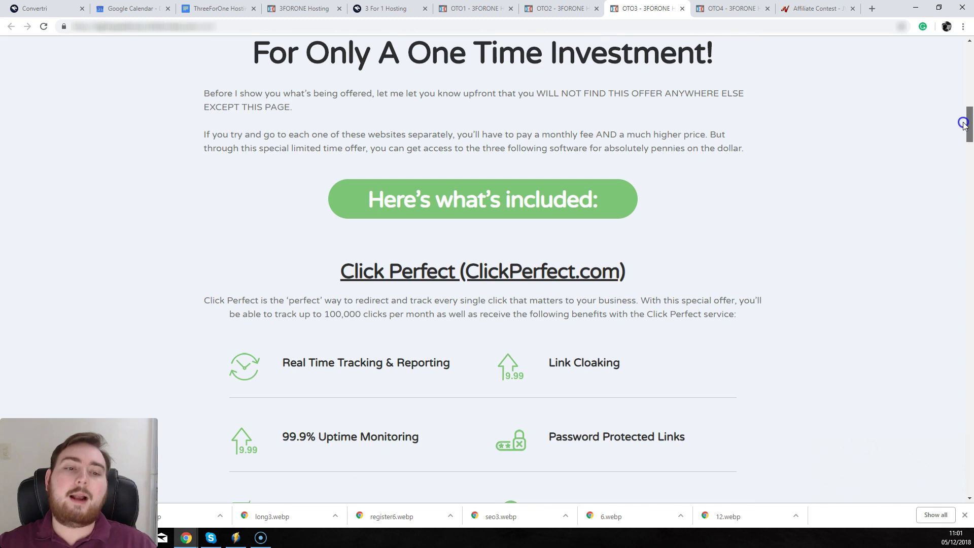
drag(964, 123, 963, 130)
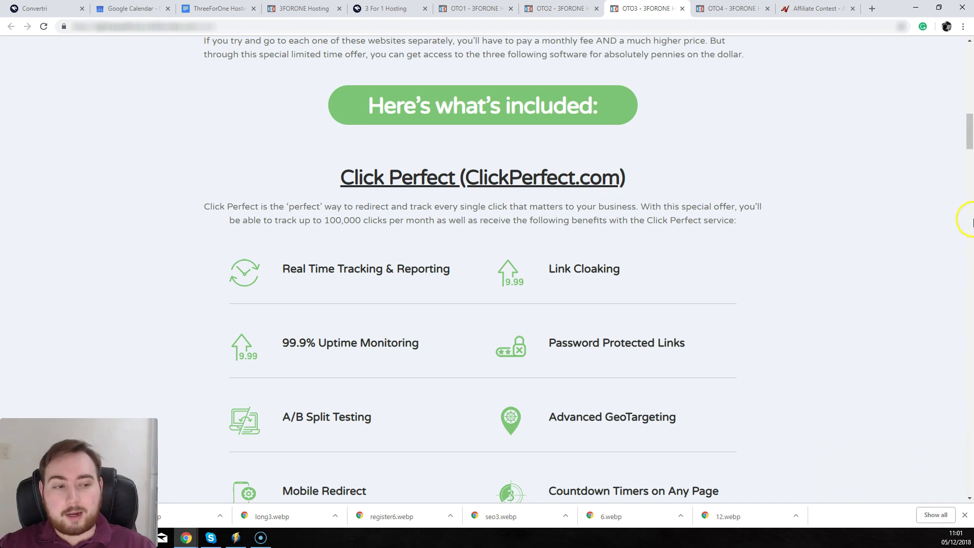
drag(971, 220, 971, 200)
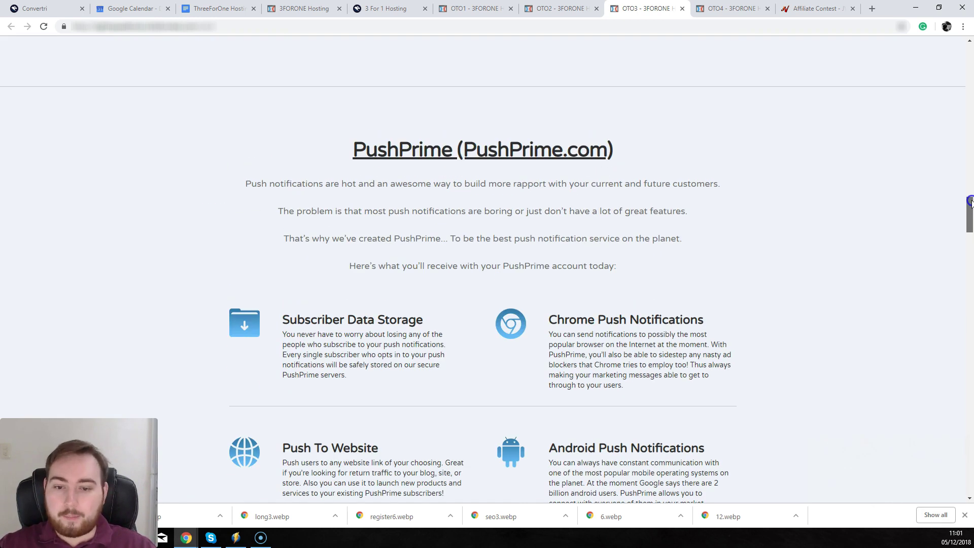
drag(970, 200, 970, 284)
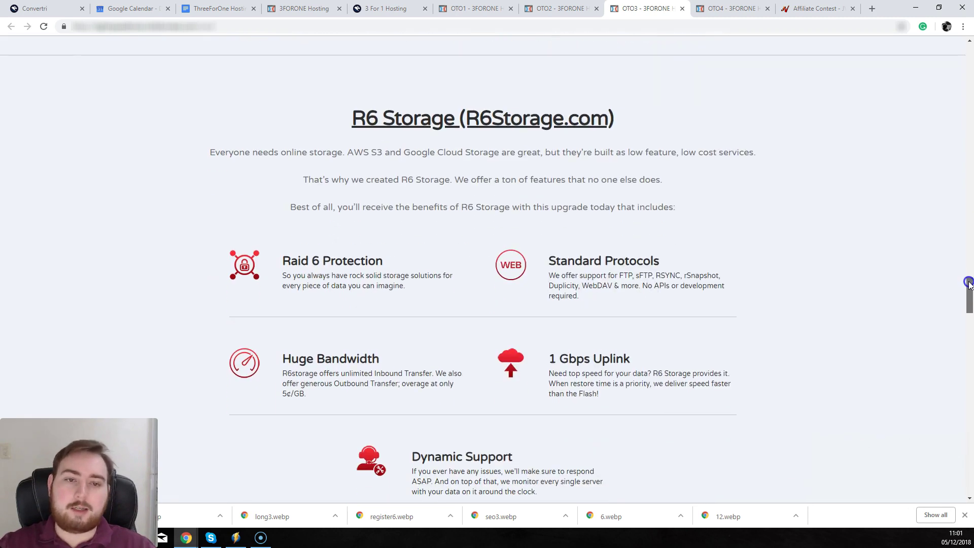
drag(969, 283, 971, 120)
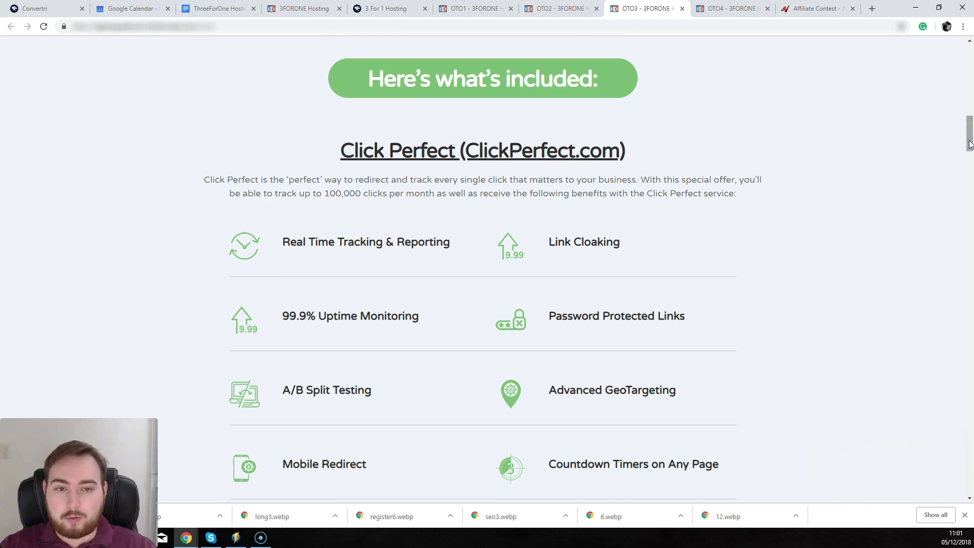
drag(969, 145, 971, 148)
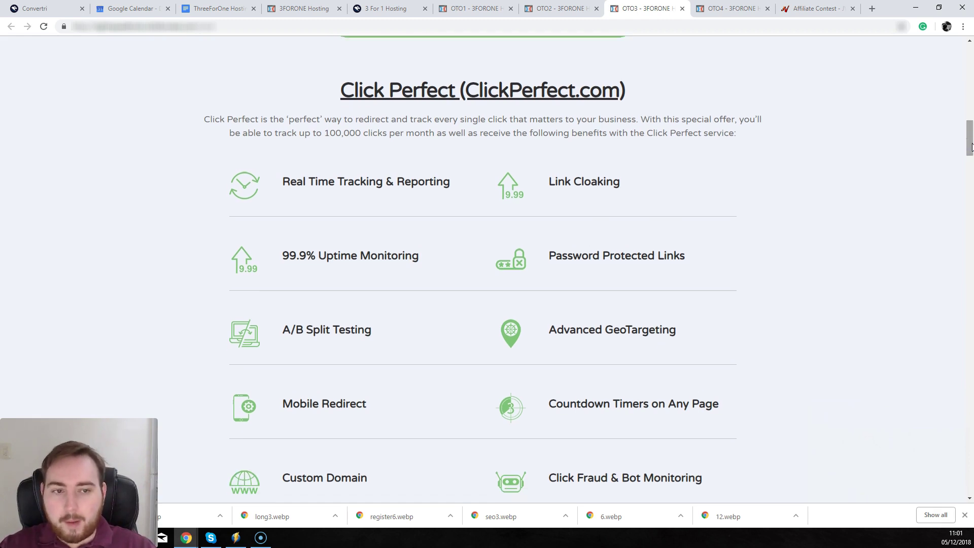
drag(971, 147, 971, 150)
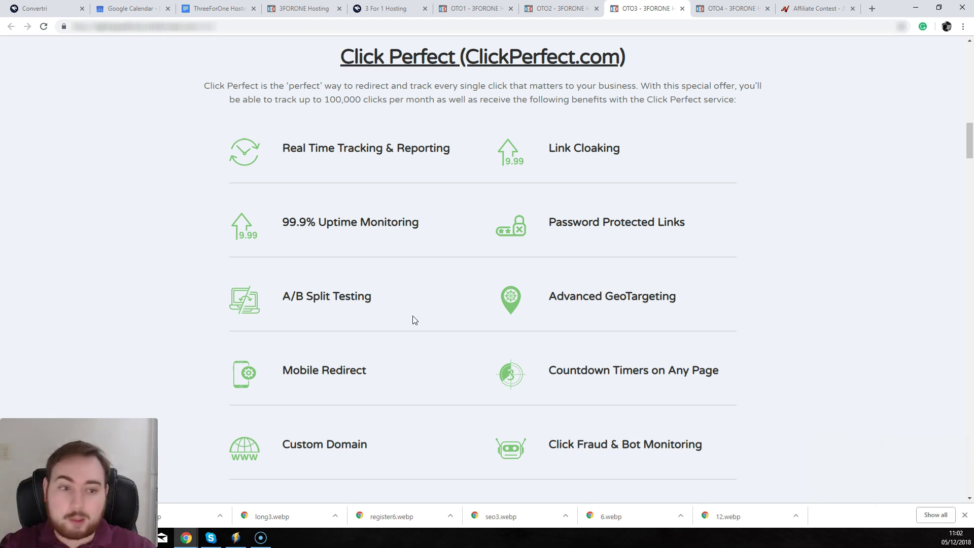
click(970, 175)
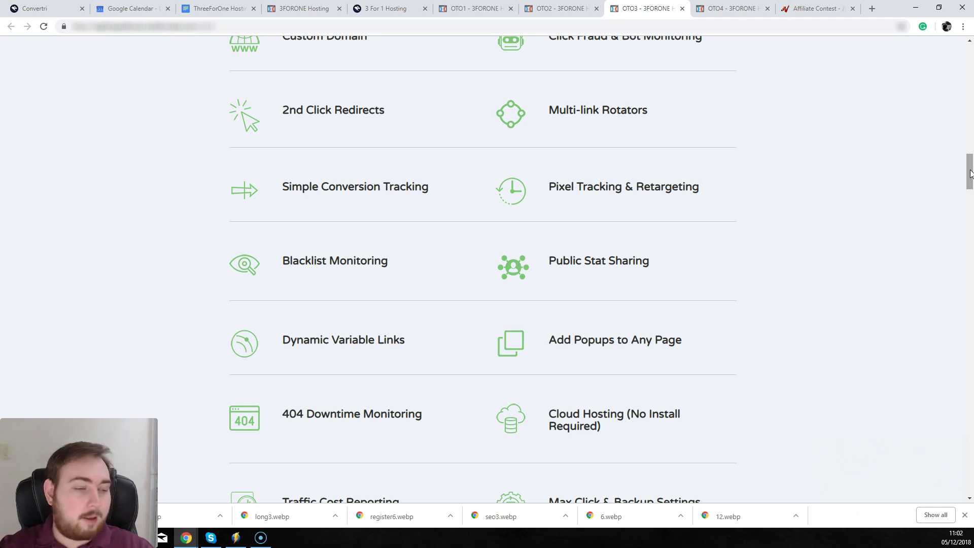
drag(969, 173, 971, 223)
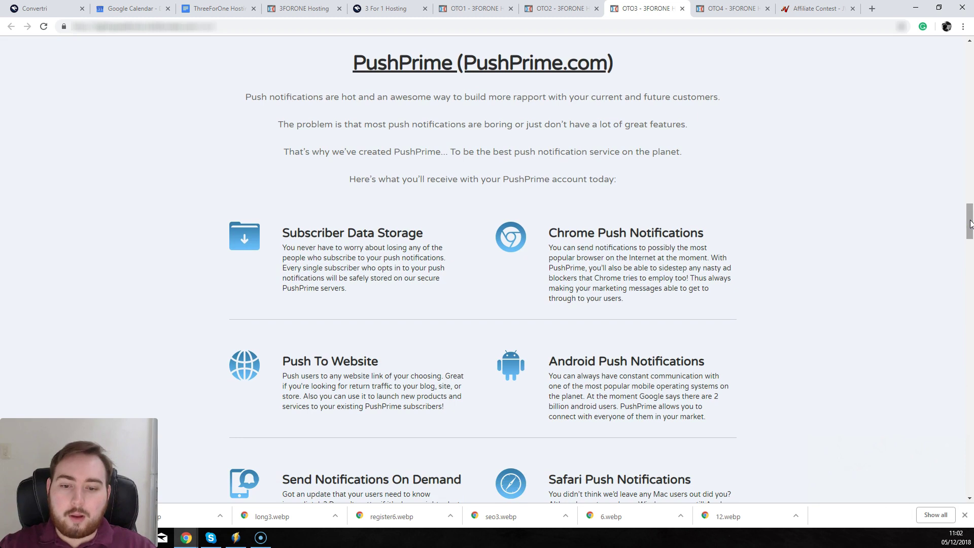
drag(969, 222, 969, 234)
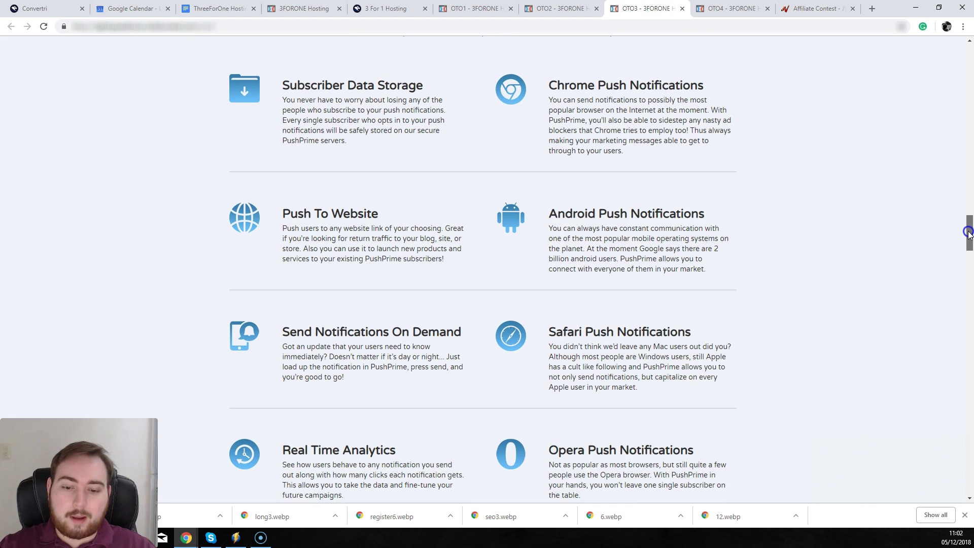
drag(969, 234, 963, 259)
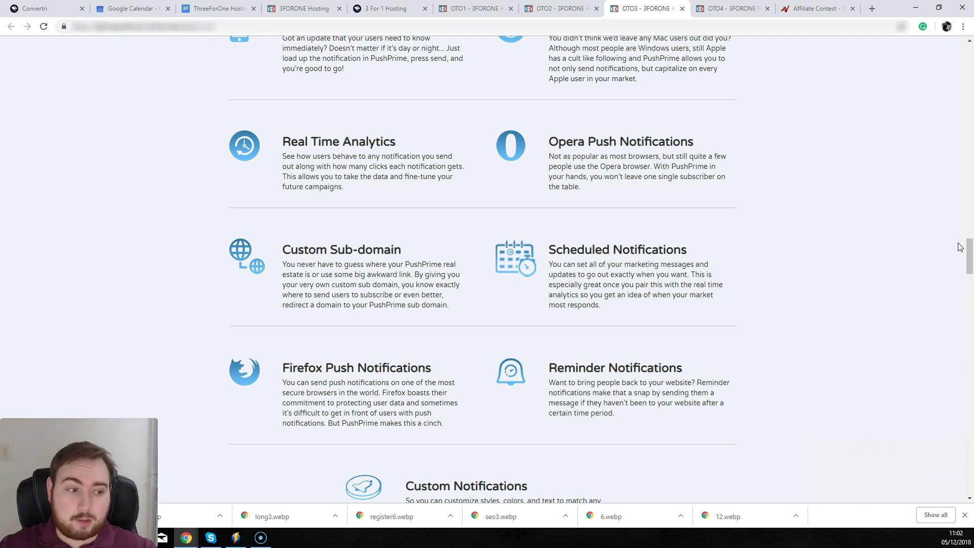
drag(969, 259, 969, 205)
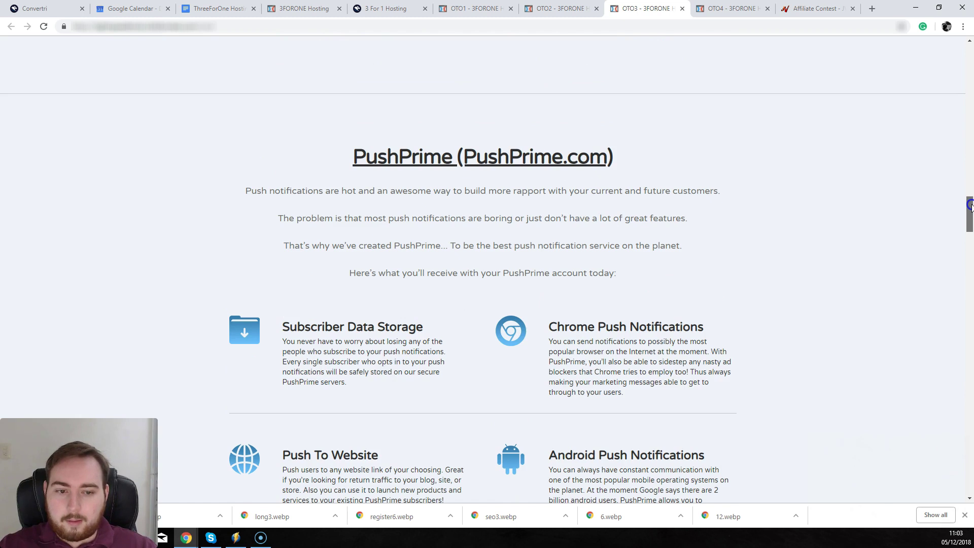
drag(970, 204, 970, 288)
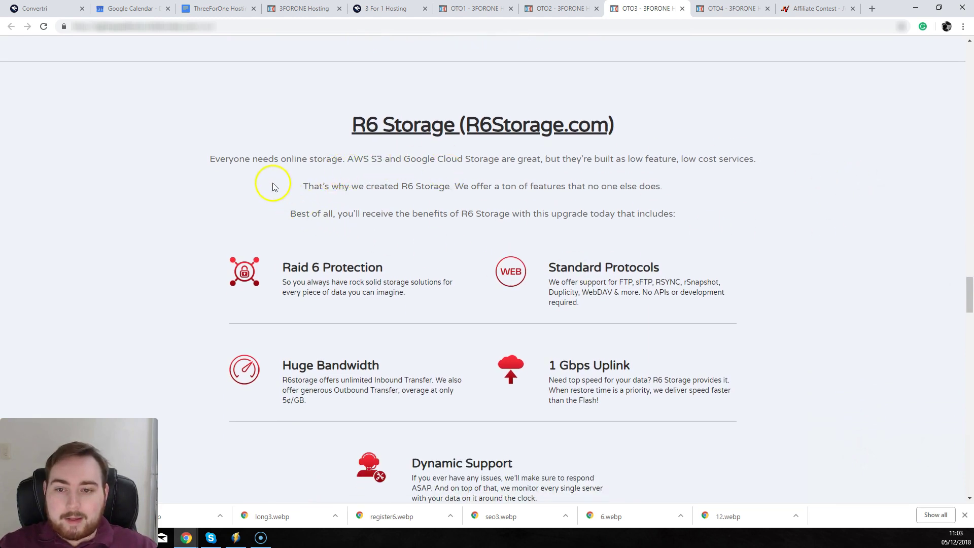
- Highlight the R6 Storage introduction, then scroll down to the $67 PartnerValue Bundle Buy Now box
drag(233, 148, 403, 294)
click(759, 215)
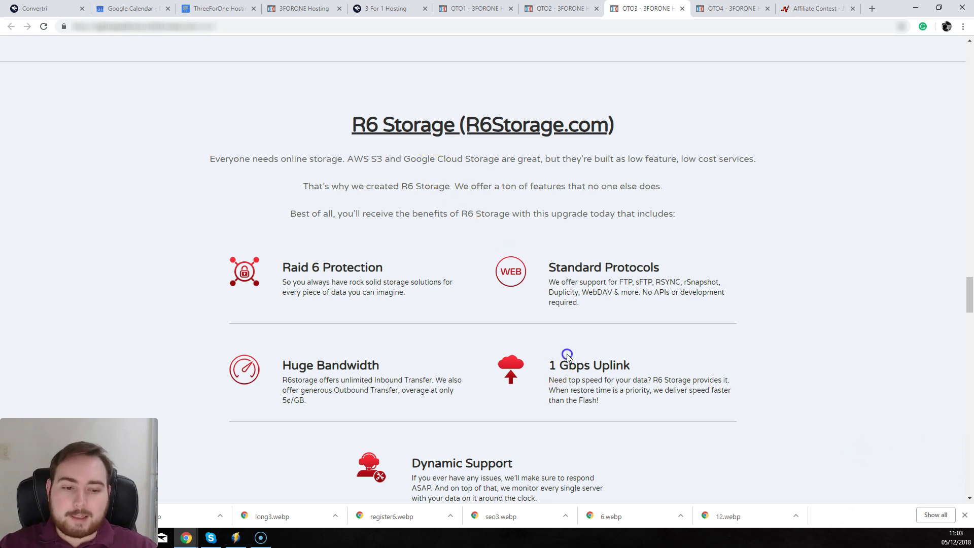
drag(580, 357, 675, 411)
click(970, 374)
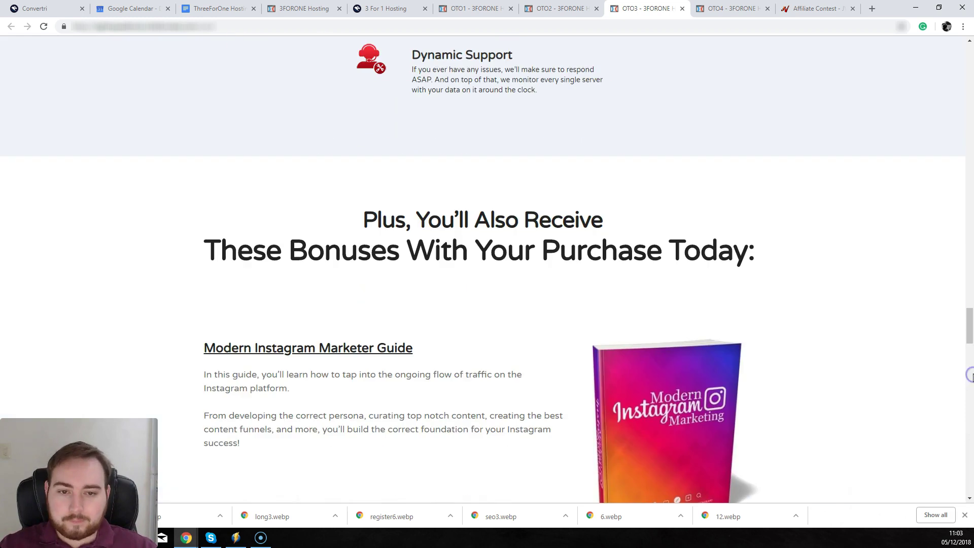
drag(971, 375, 971, 495)
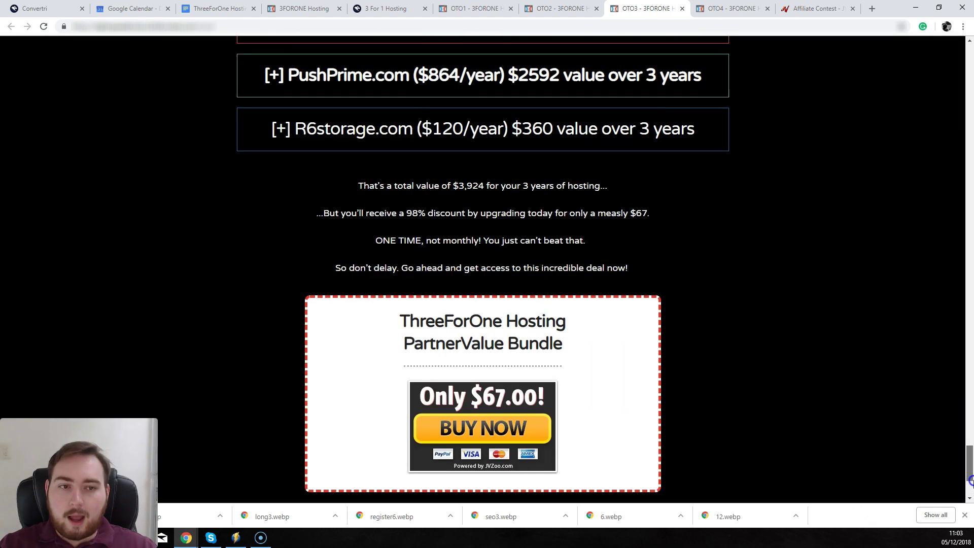
drag(970, 495, 970, 468)
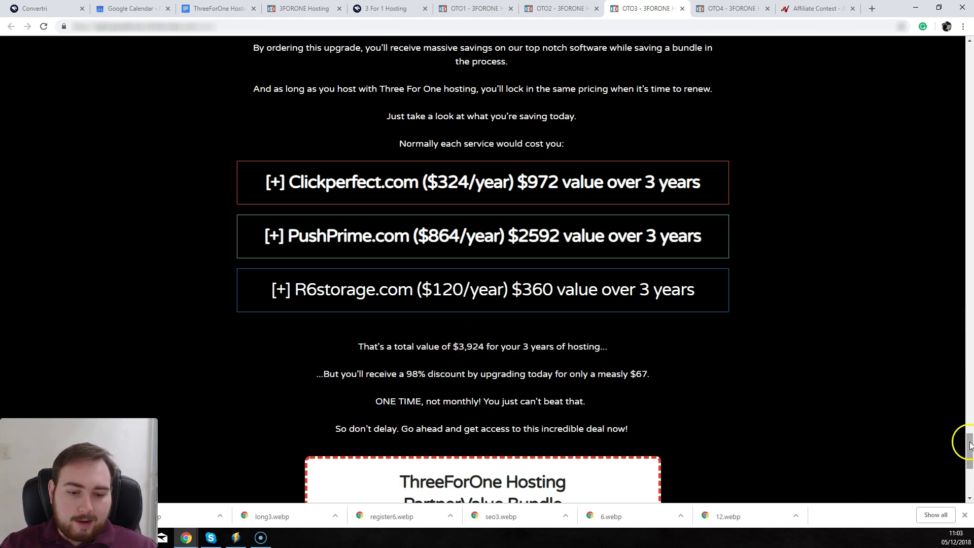
drag(969, 444, 970, 465)
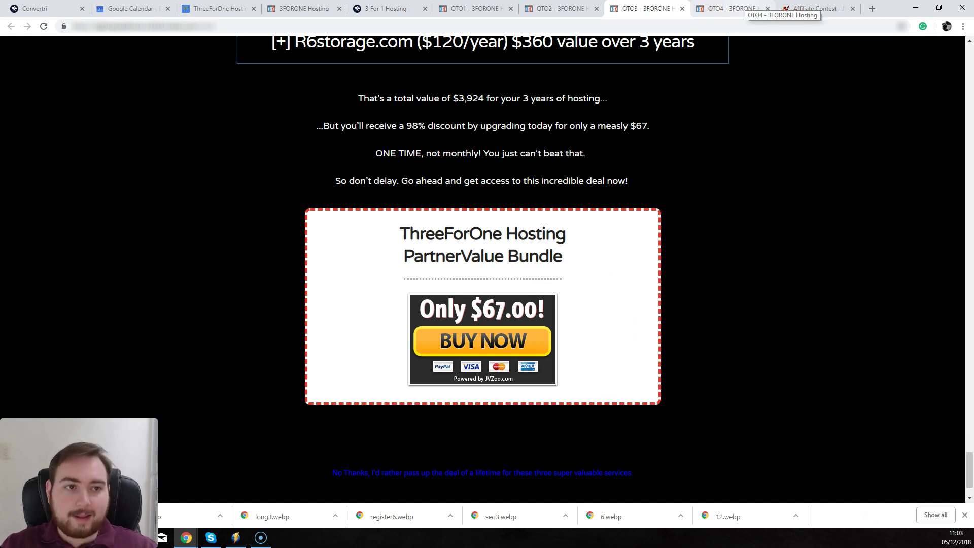
- Switch to the OTO4 reseller page and highlight the Sell 50 Accounts earnings figures
click(727, 8)
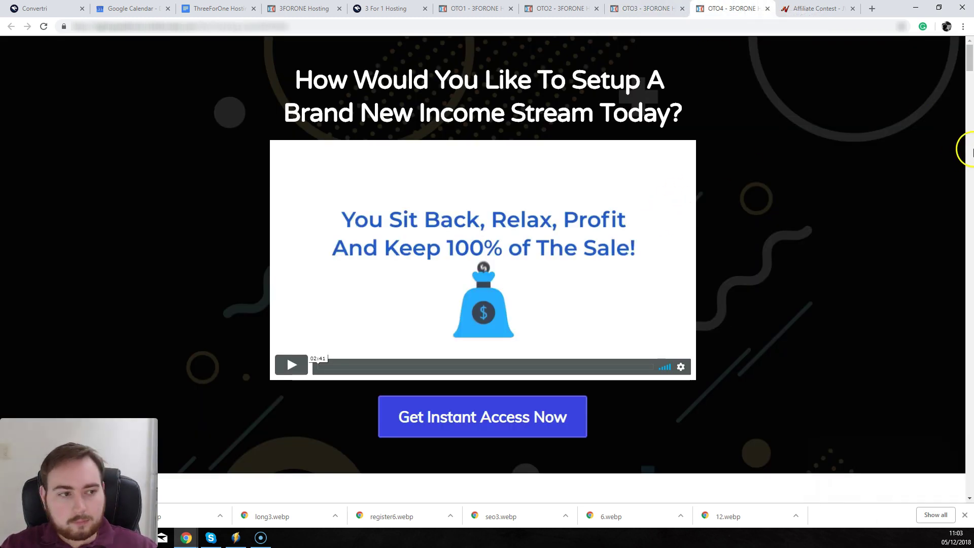
scroll(967, 151, down, 5)
scroll(967, 152, down, 4)
scroll(967, 155, up, 4)
scroll(967, 160, down, 4)
scroll(966, 158, down, 5)
scroll(967, 153, down, 6)
scroll(968, 198, down, 5)
scroll(971, 242, up, 6)
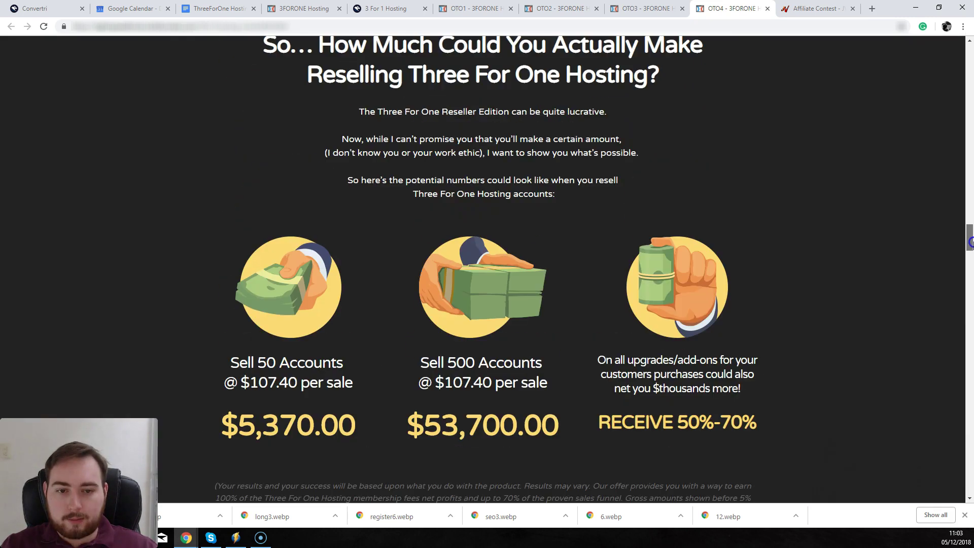
scroll(971, 242, down, 1)
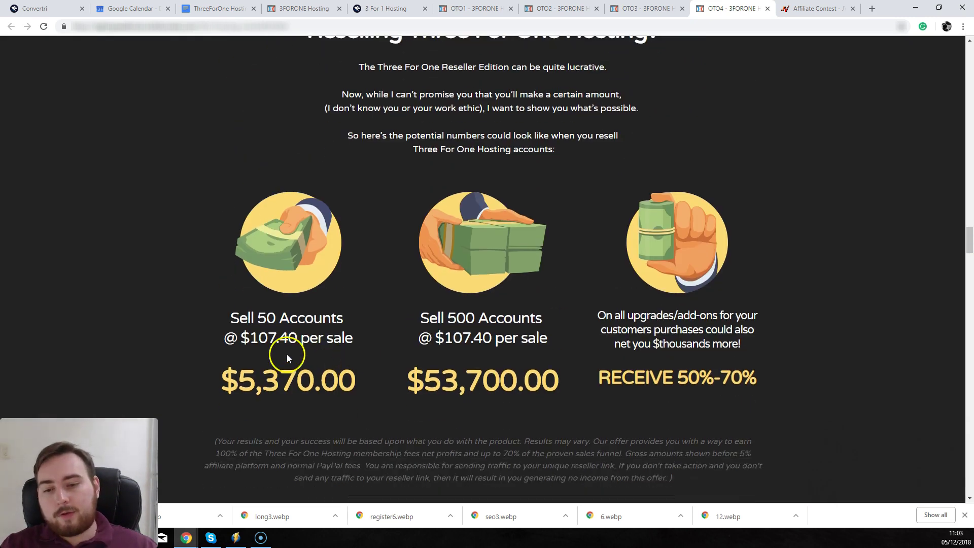
mouse_move(239, 337)
mouse_down()
mouse_move(339, 349)
mouse_move(209, 315)
mouse_up()
click(349, 337)
click(222, 318)
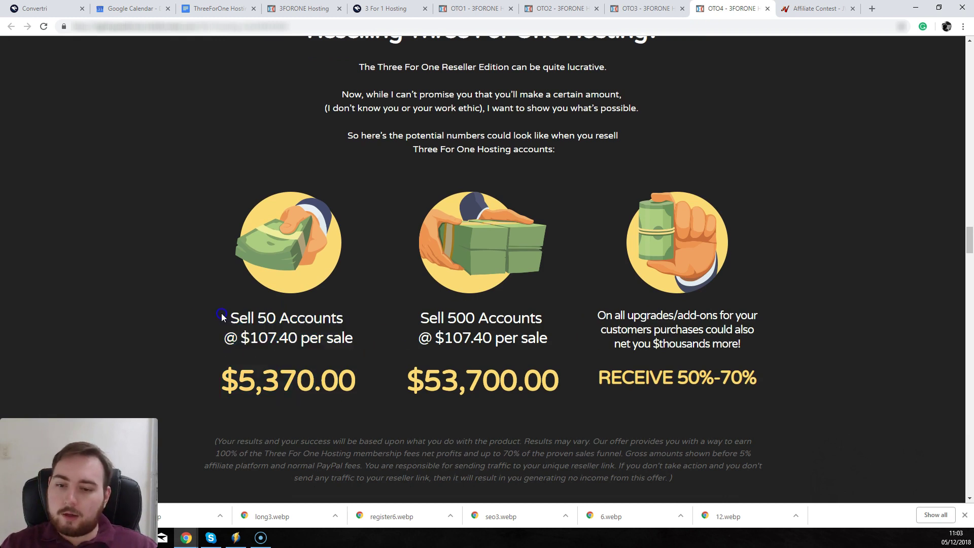
- Highlight the $5,370.00 middle column and Sell 500 Accounts line, then scroll to the Reseller packages
drag(214, 377, 339, 352)
click(351, 353)
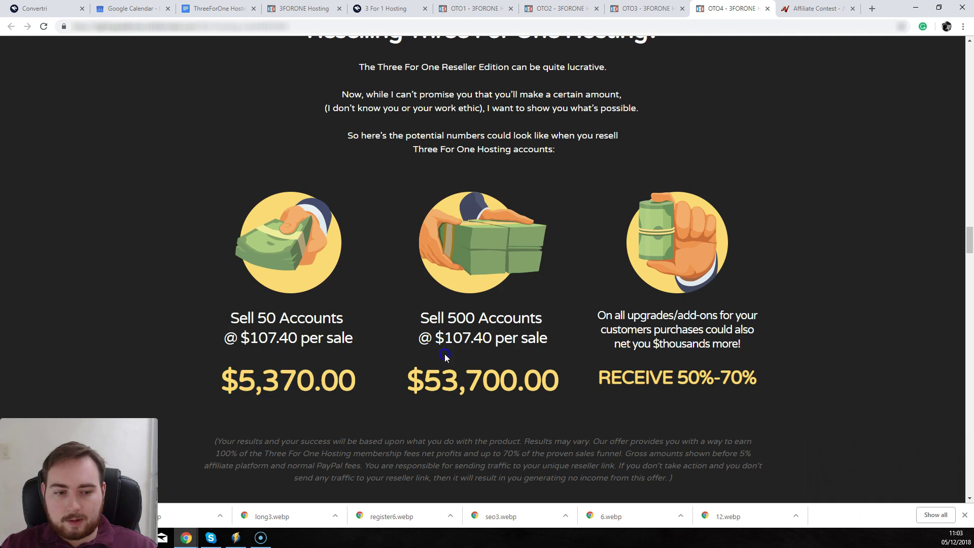
mouse_move(420, 317)
mouse_down()
mouse_move(551, 349)
mouse_move(447, 313)
mouse_up()
click(482, 357)
scroll(967, 307, down, 5)
scroll(967, 283, down, 10)
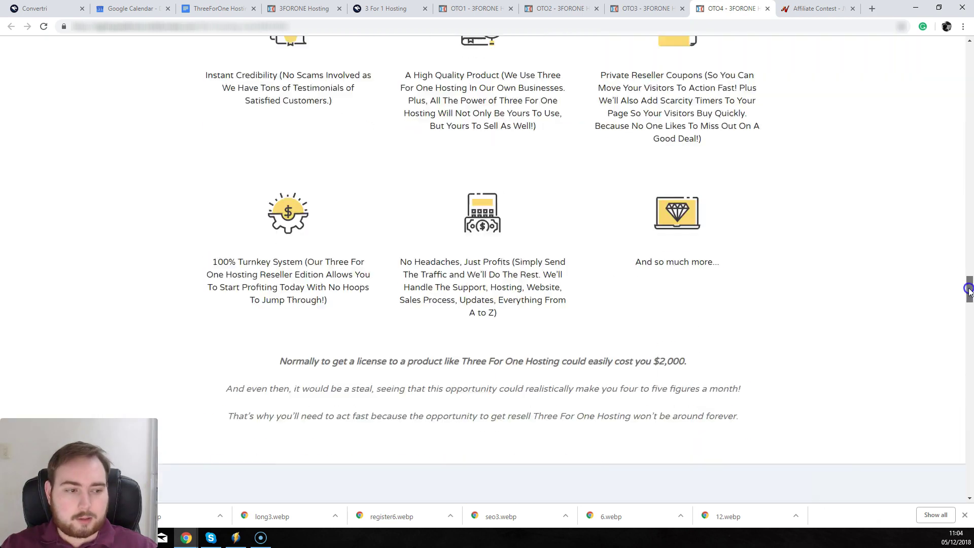
scroll(959, 343, down, 10)
scroll(950, 403, down, 10)
scroll(487, 270, down, 10)
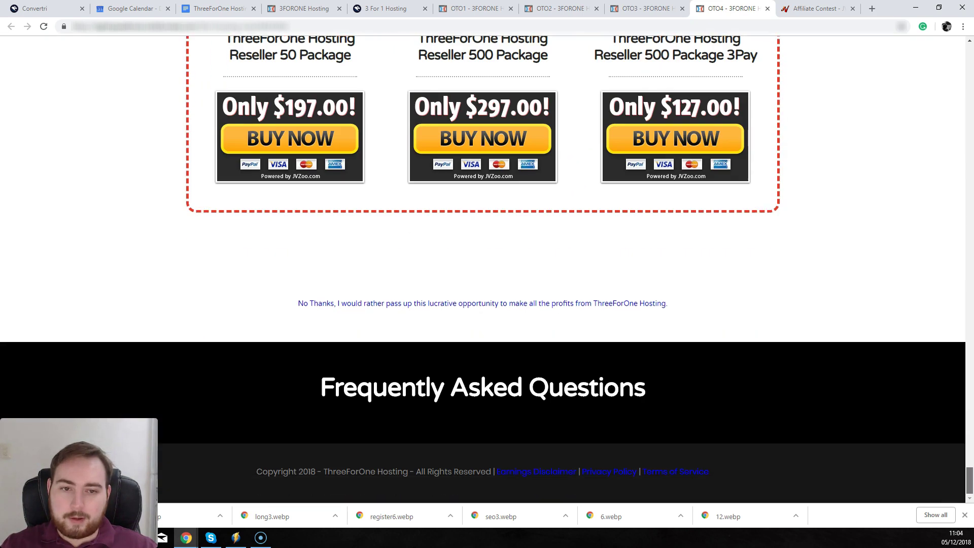
scroll(488, 274, up, 5)
scroll(487, 273, down, 3)
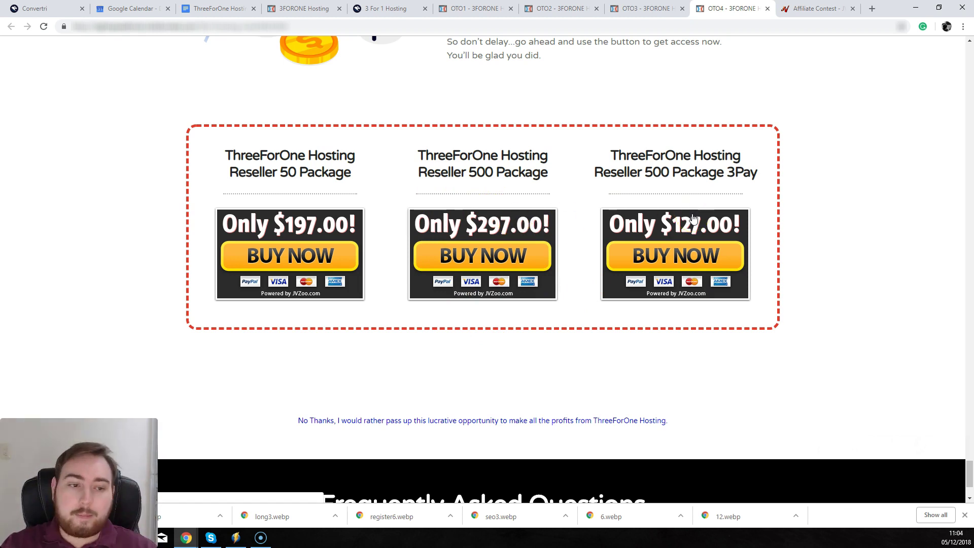
click(712, 325)
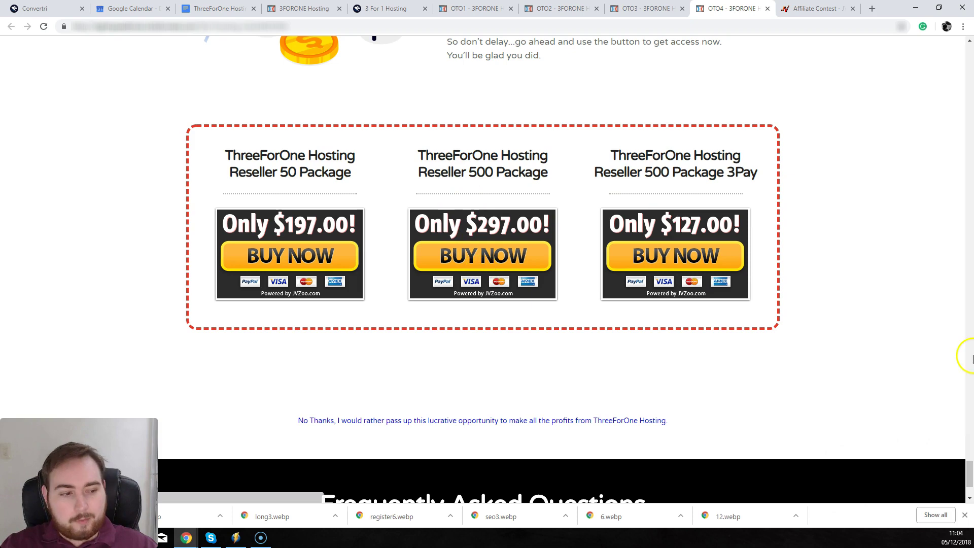
scroll(970, 397, up, 5)
scroll(971, 399, up, 5)
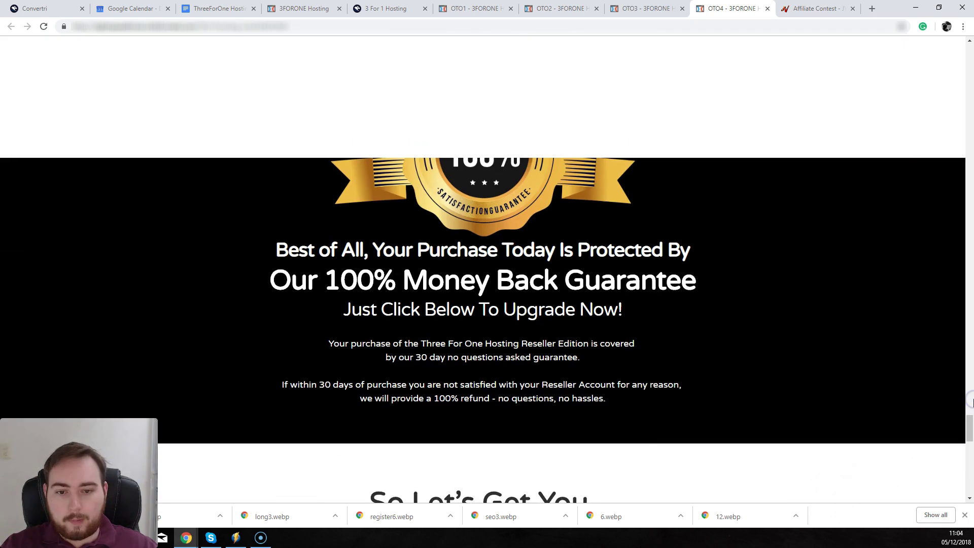
scroll(970, 401, up, 5)
scroll(970, 401, up, 2)
scroll(961, 316, up, 5)
scroll(961, 316, up, 5)
scroll(959, 283, up, 5)
scroll(952, 244, up, 1)
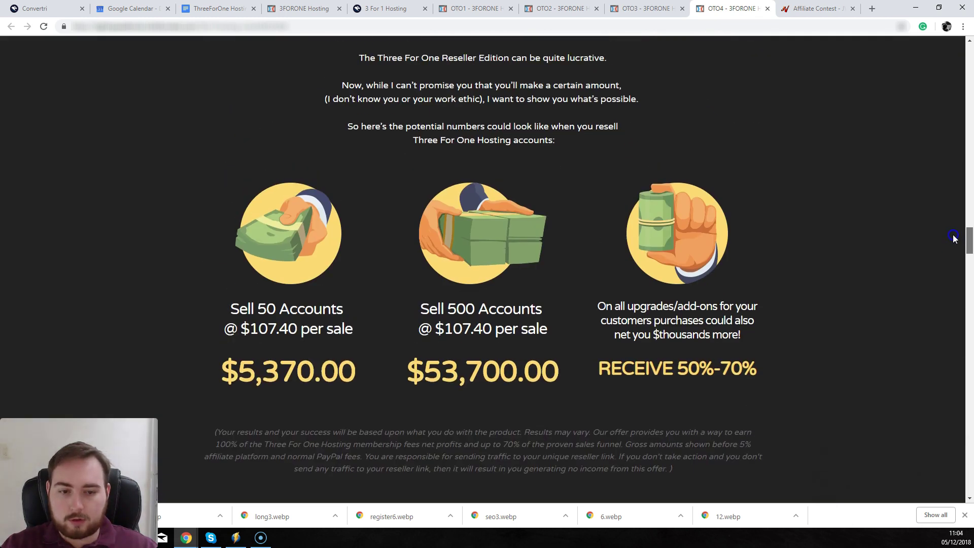
scroll(954, 239, up, 1)
scroll(953, 235, up, 1)
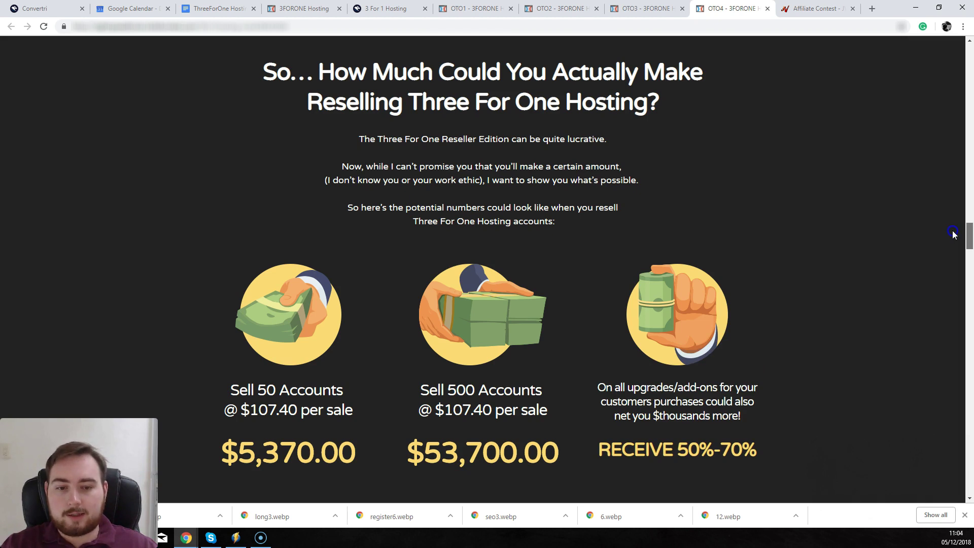
scroll(953, 235, down, 1)
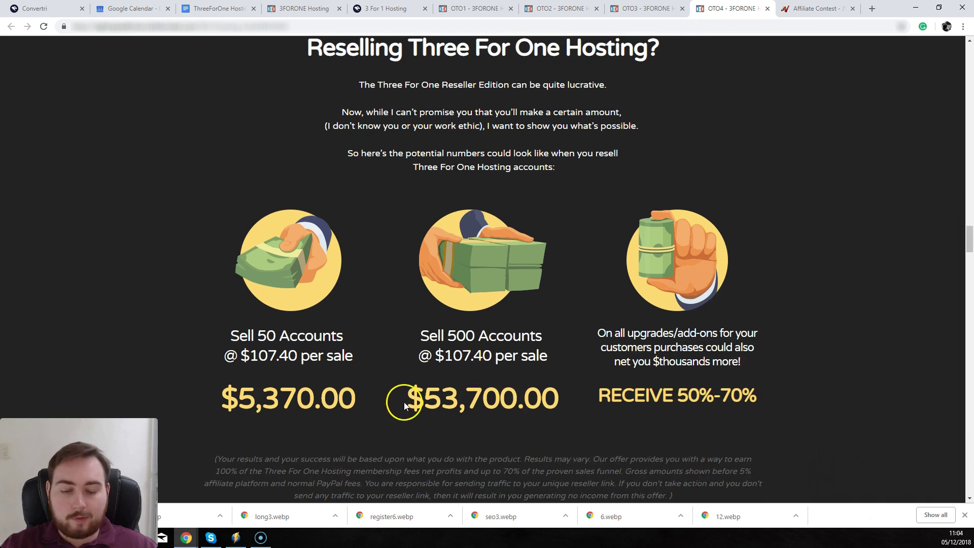
mouse_move(969, 240)
mouse_down()
mouse_move(895, 538)
mouse_move(969, 466)
mouse_up()
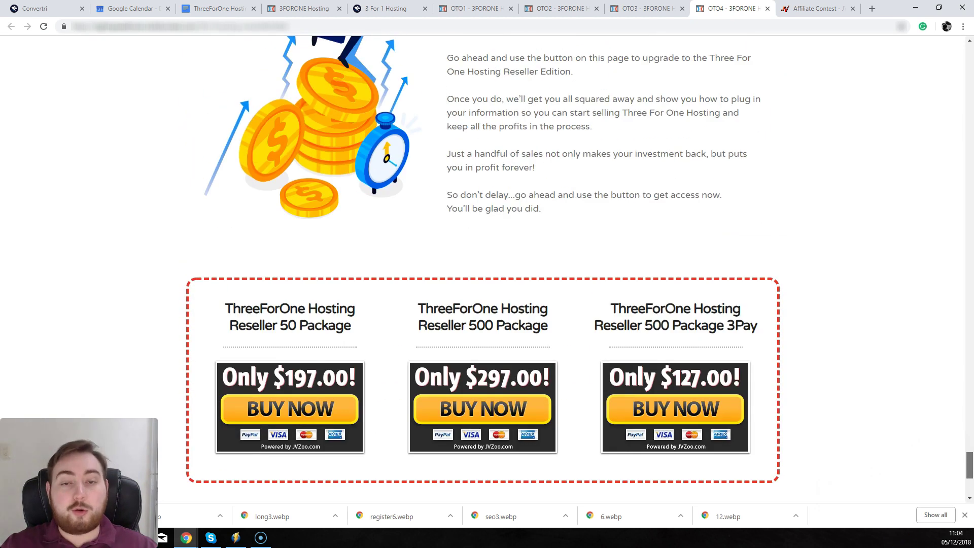